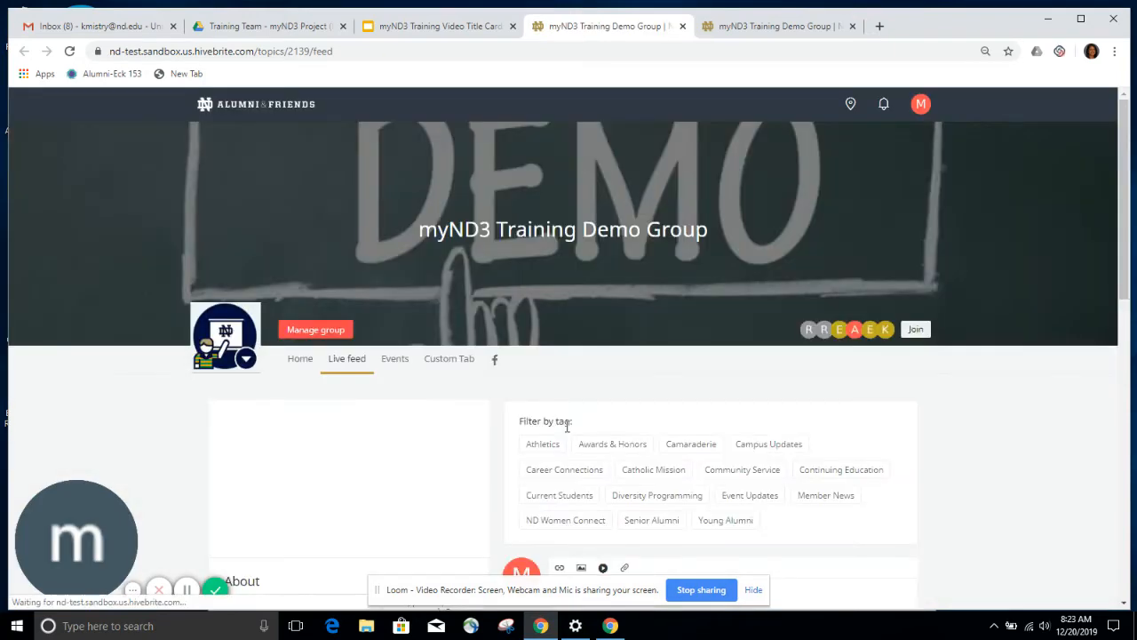
- From the myND3 Training Demo Group's management Campaigns tab, start a new email campaign
{"action": "left_click", "coordinate": [324, 330]}
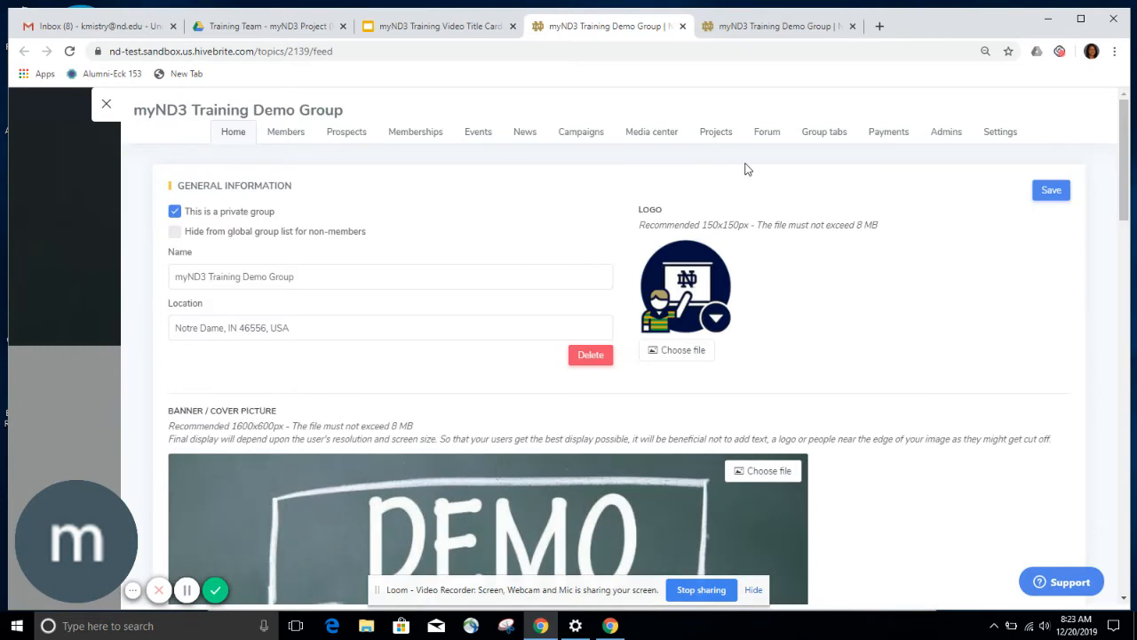
{"action": "left_click", "coordinate": [581, 135]}
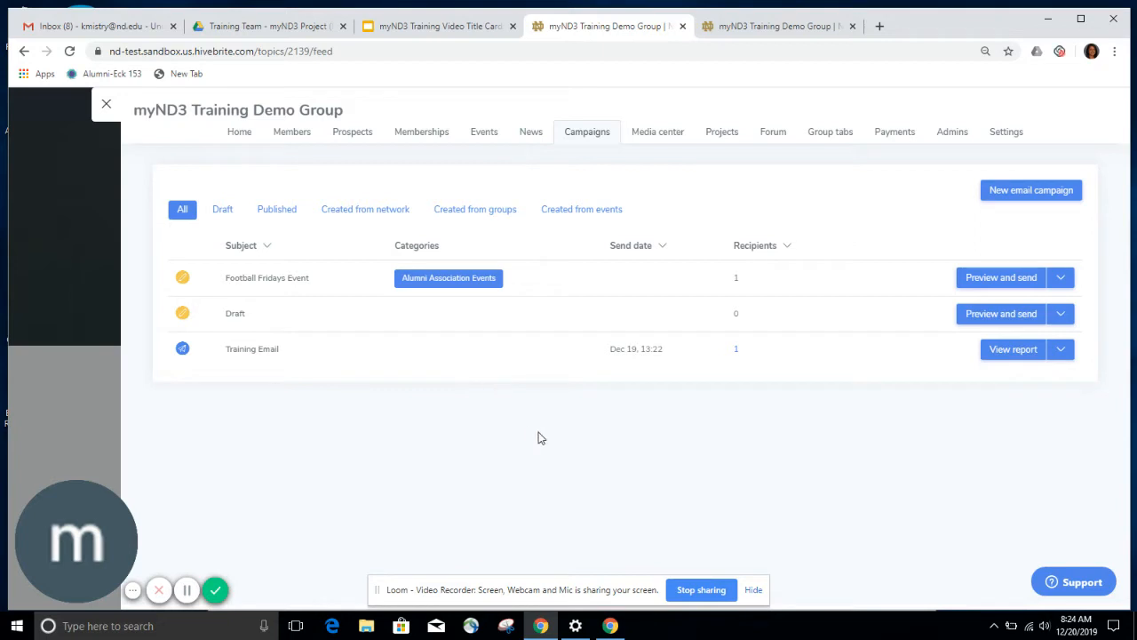
{"action": "left_click", "coordinate": [1015, 194]}
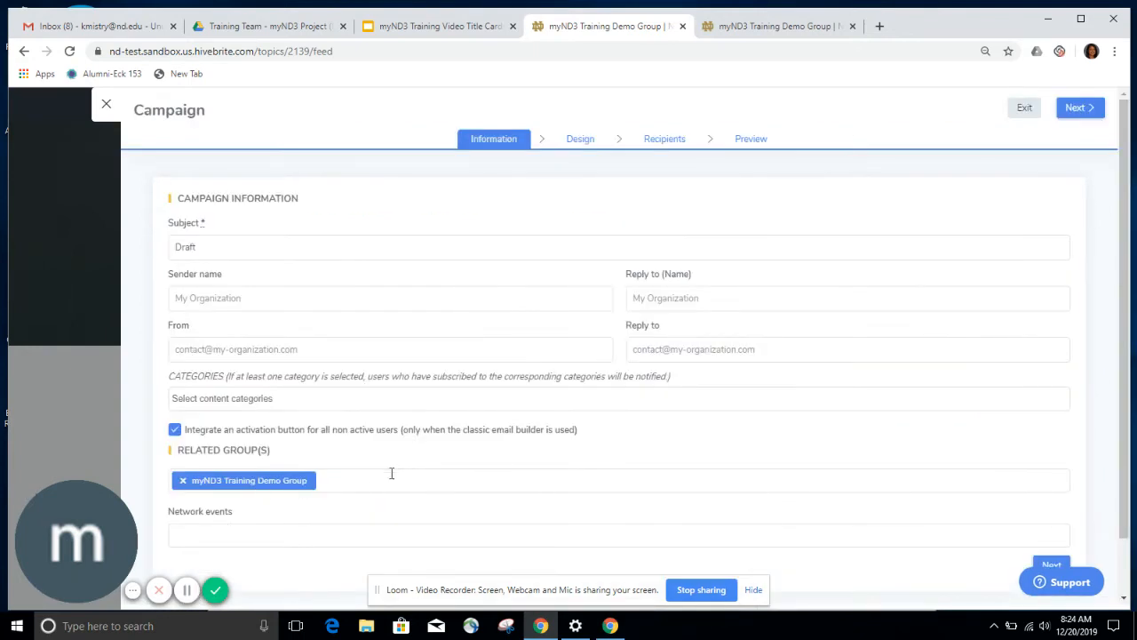
- Set the subject to 'Email Template' and both sender and reply-to names to 'Clubs Team'
{"action": "left_click_drag", "start_coordinate": [318, 247], "coordinate": [172, 247]}
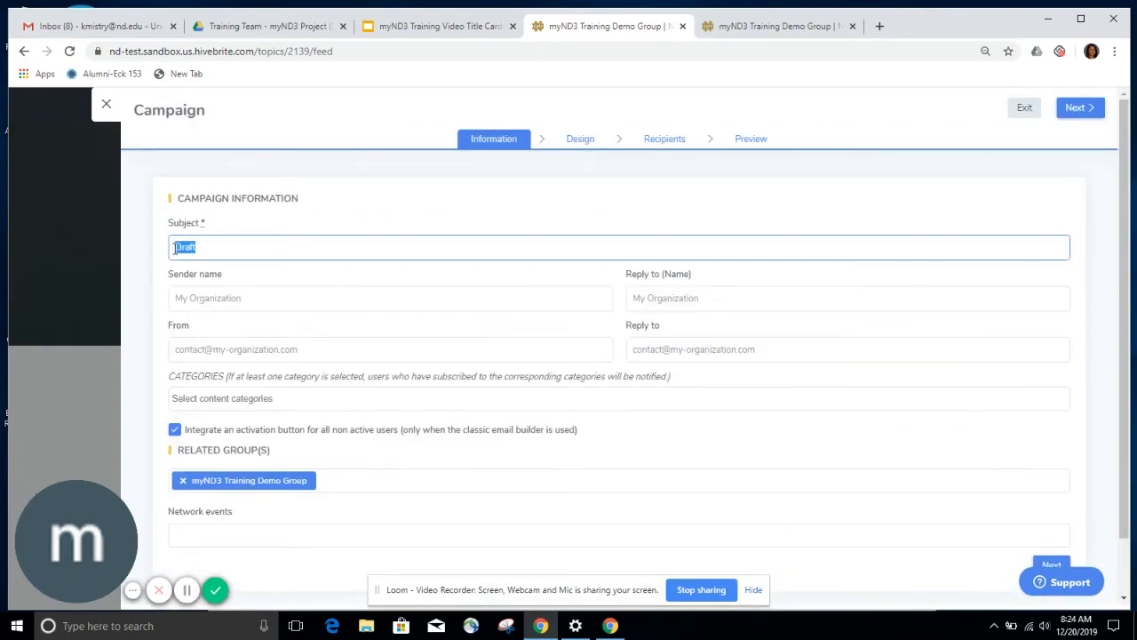
{"action": "type", "text": "Email Template"}
{"action": "left_click", "coordinate": [227, 297]}
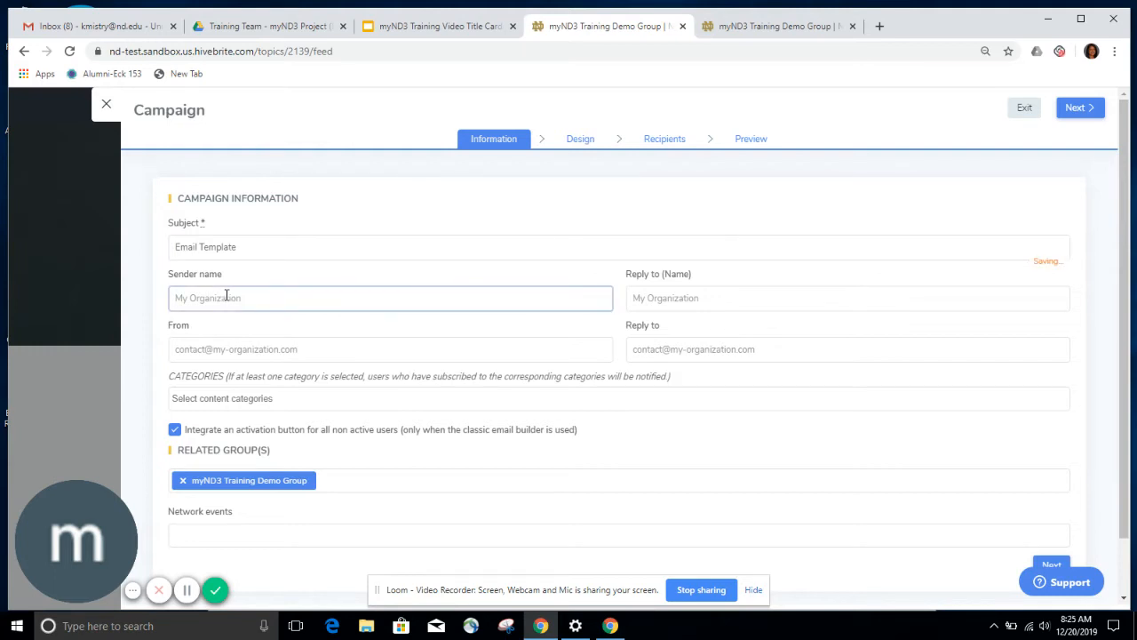
{"action": "type", "text": "Clubs Team"}
{"action": "left_click", "coordinate": [731, 306]}
{"action": "type", "text": "C"}
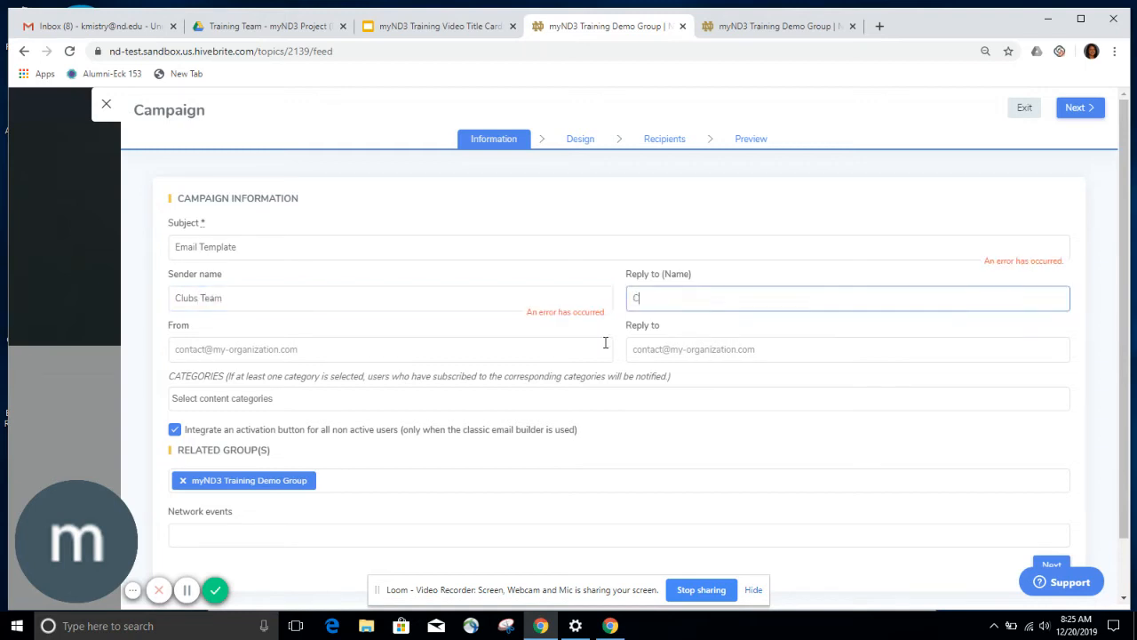
{"action": "type", "text": "lubb Team"}
{"action": "left_click", "coordinate": [652, 301]}
{"action": "type", "text": "s"}
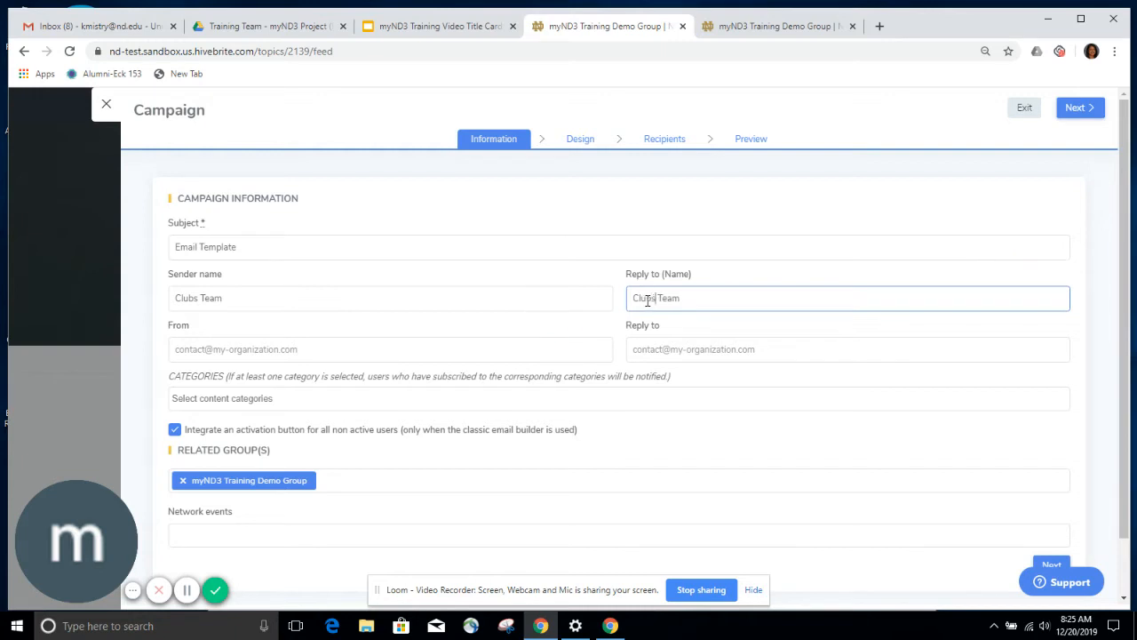
- Enter the clubs e-mail address as both the From and Reply-to addresses
{"action": "left_click", "coordinate": [255, 348]}
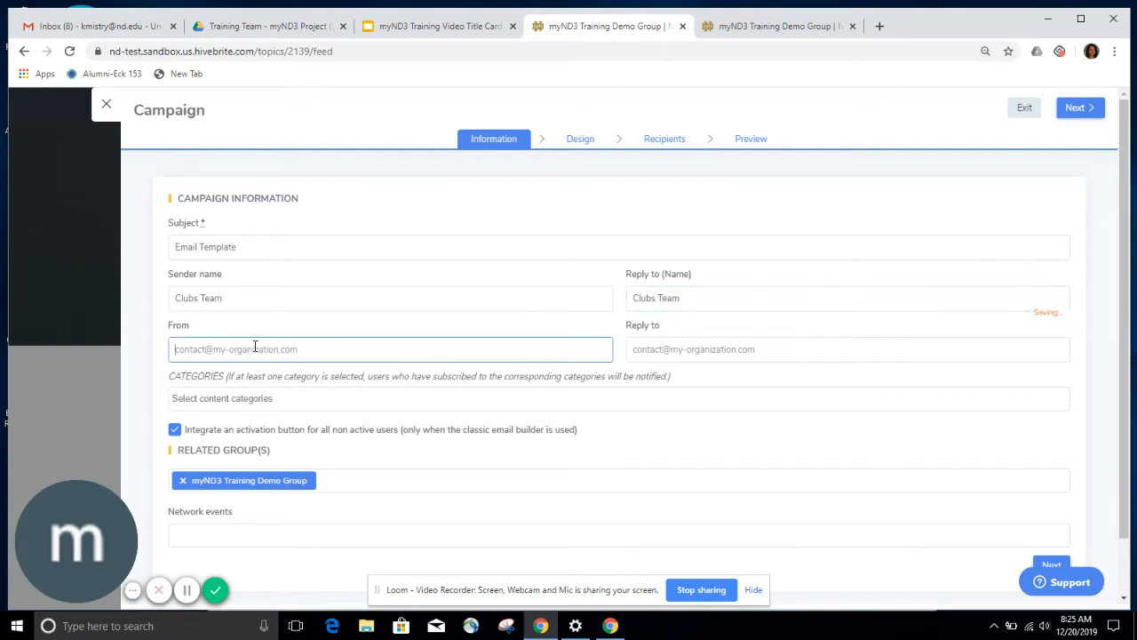
{"action": "left_click", "coordinate": [716, 352]}
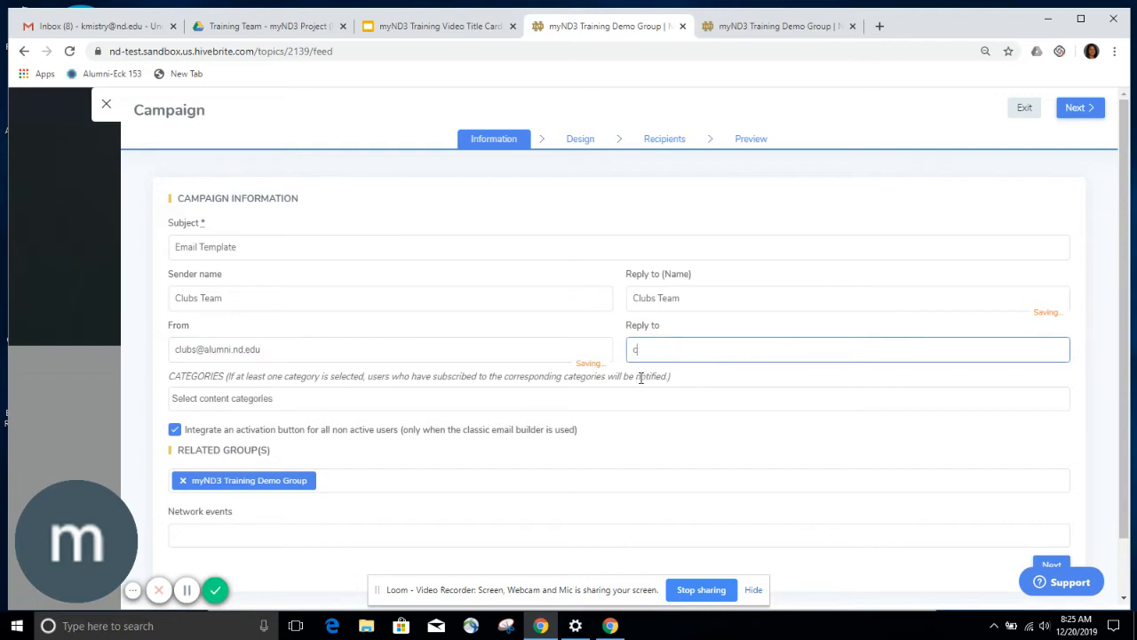
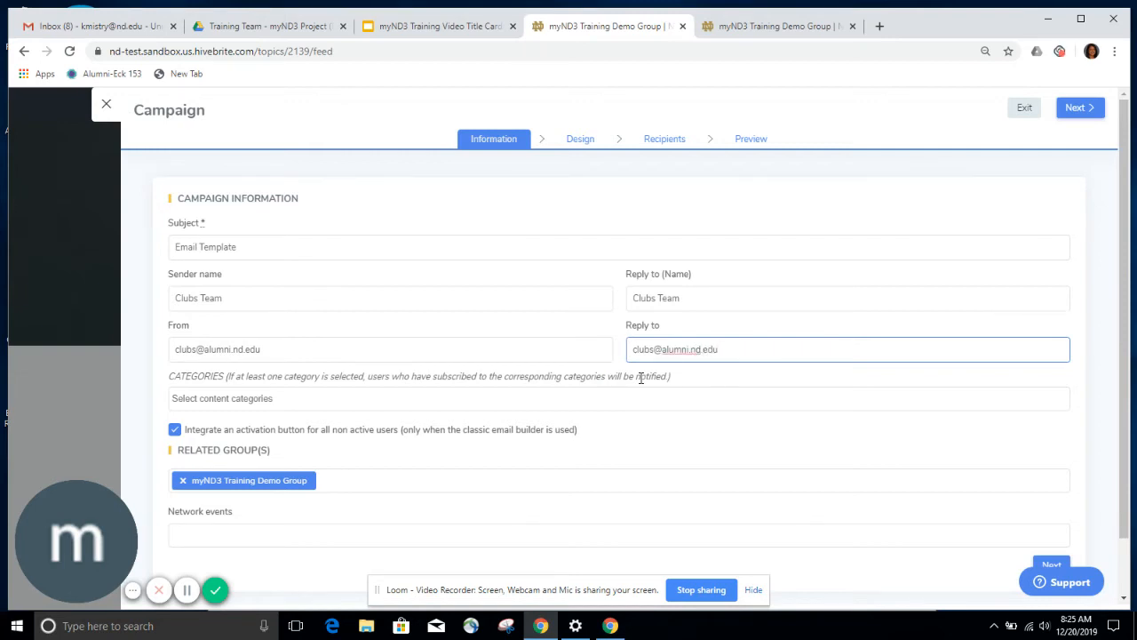
- Add the Alumni Association News category to the campaign
{"action": "left_click", "coordinate": [309, 398]}
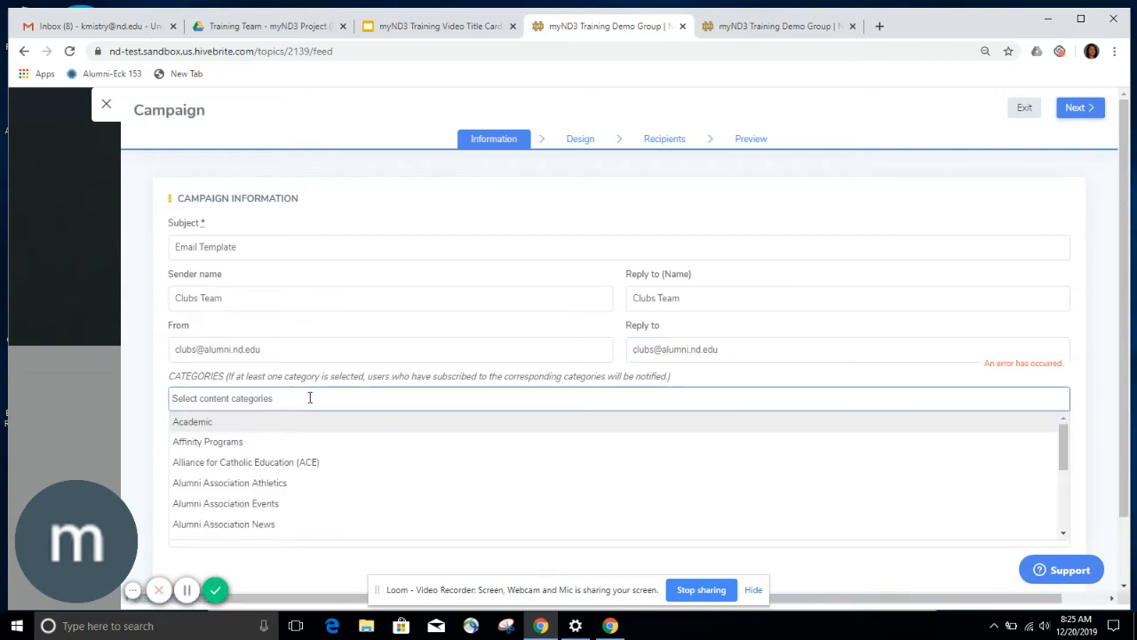
{"action": "left_click", "coordinate": [269, 525]}
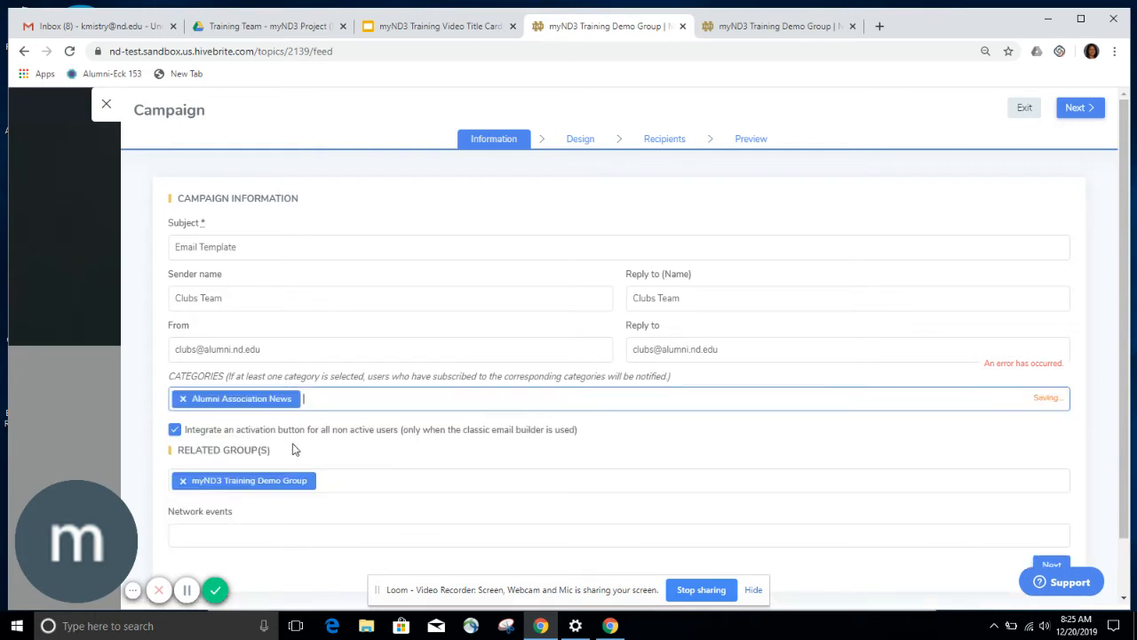
{"action": "scroll", "coordinate": [352, 463], "scroll_direction": "down", "scroll_amount": 1}
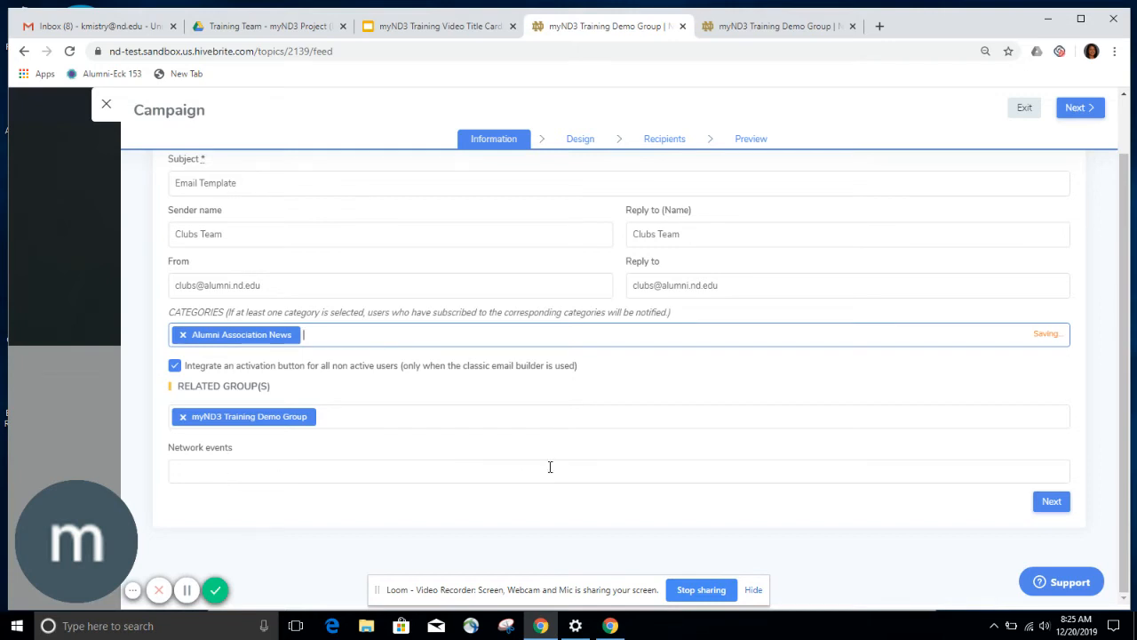
- Go to the Design step, choose the new email builder, and select the top image block
{"action": "left_click", "coordinate": [1047, 503]}
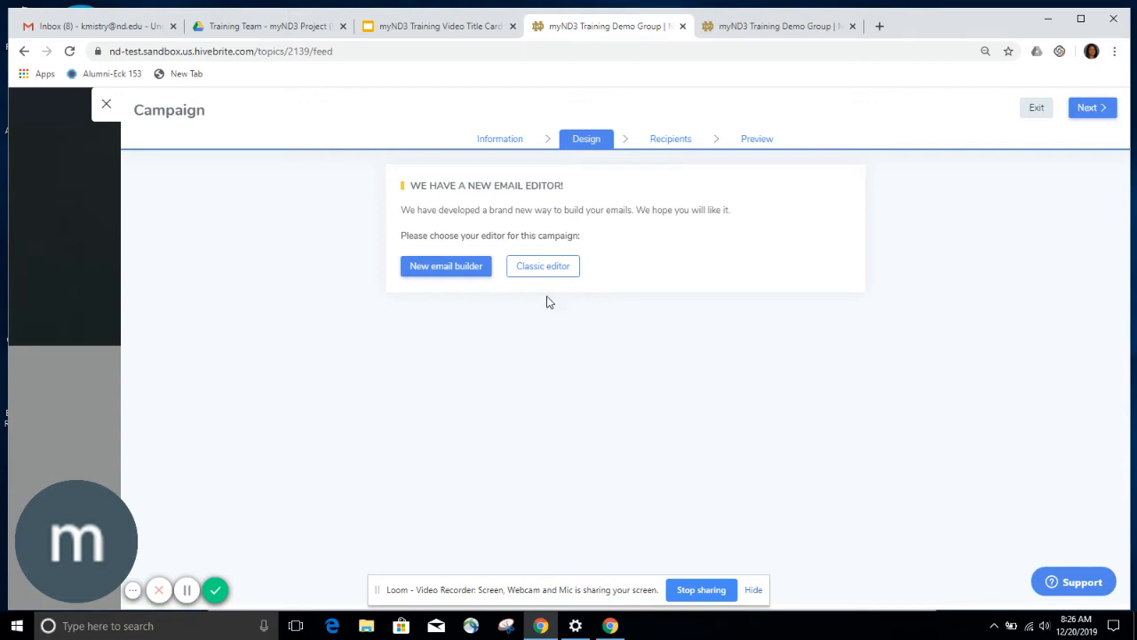
{"action": "left_click", "coordinate": [451, 269]}
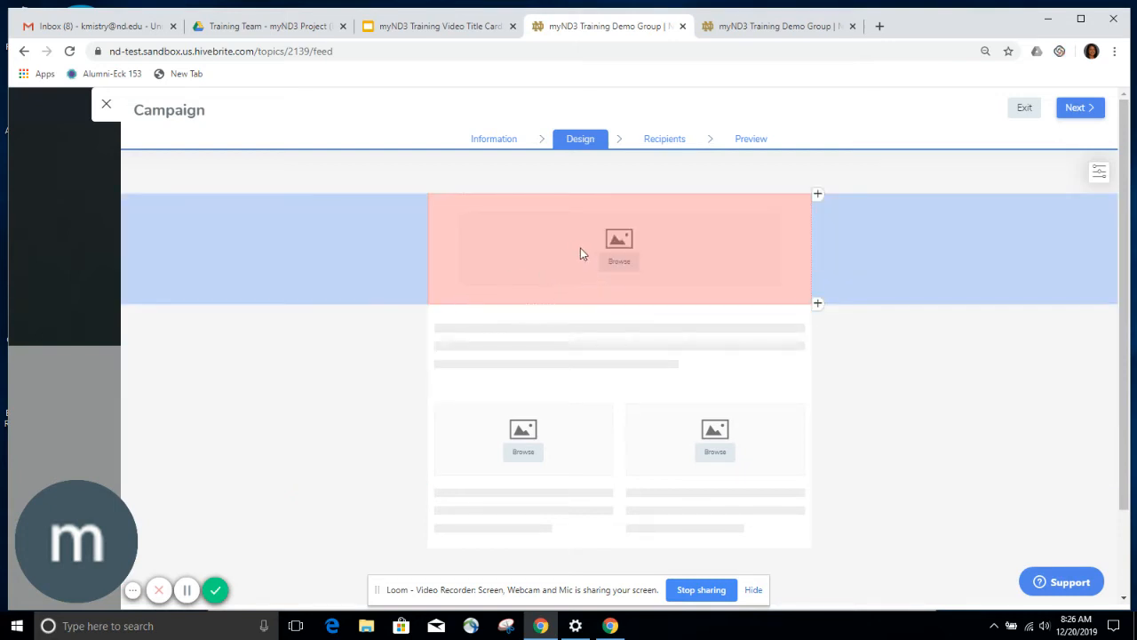
{"action": "left_click", "coordinate": [621, 269]}
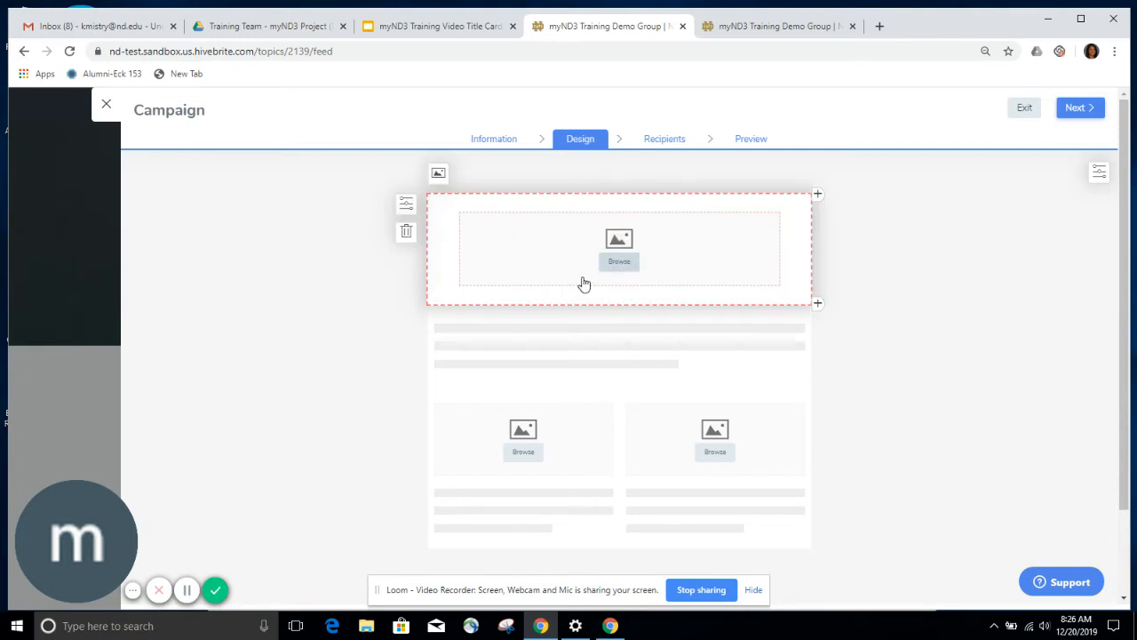
- Upload the AlumFriendsEmailheader image into the header block
{"action": "left_click", "coordinate": [625, 266]}
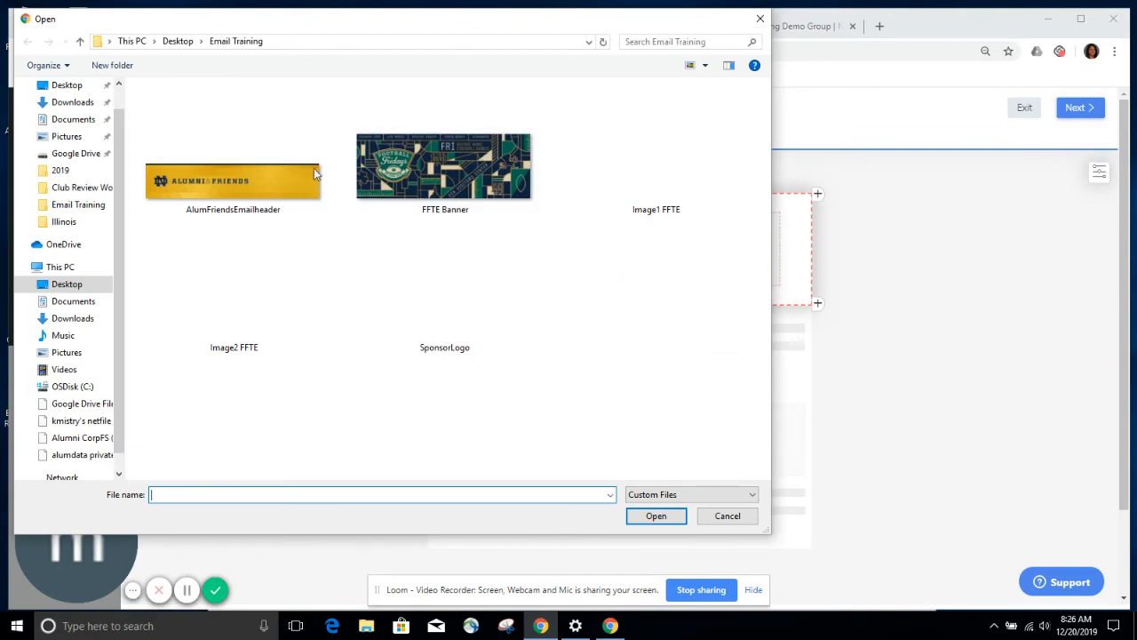
{"action": "left_click", "coordinate": [288, 181]}
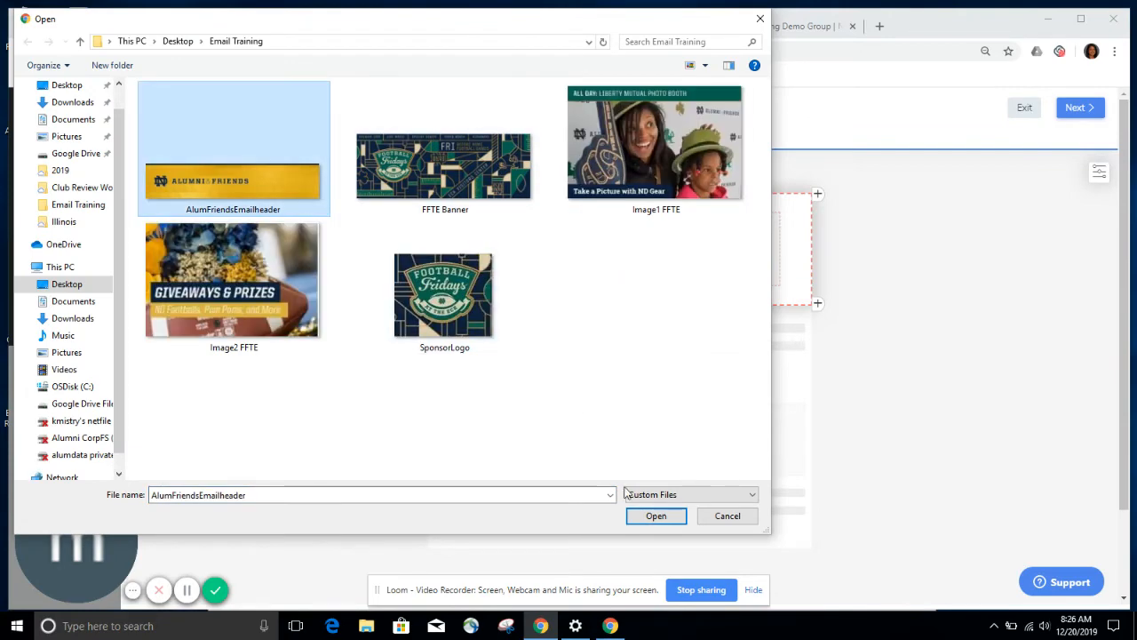
{"action": "left_click", "coordinate": [656, 516]}
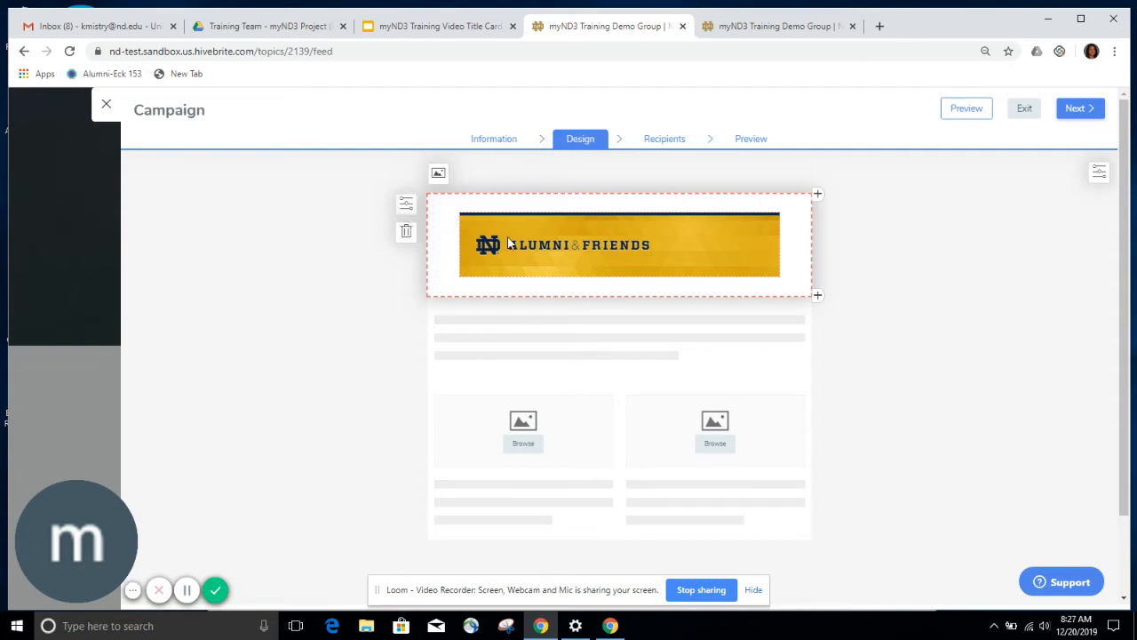
- Set the header block's top, bottom, left and right padding all to 0
{"action": "left_click", "coordinate": [406, 207]}
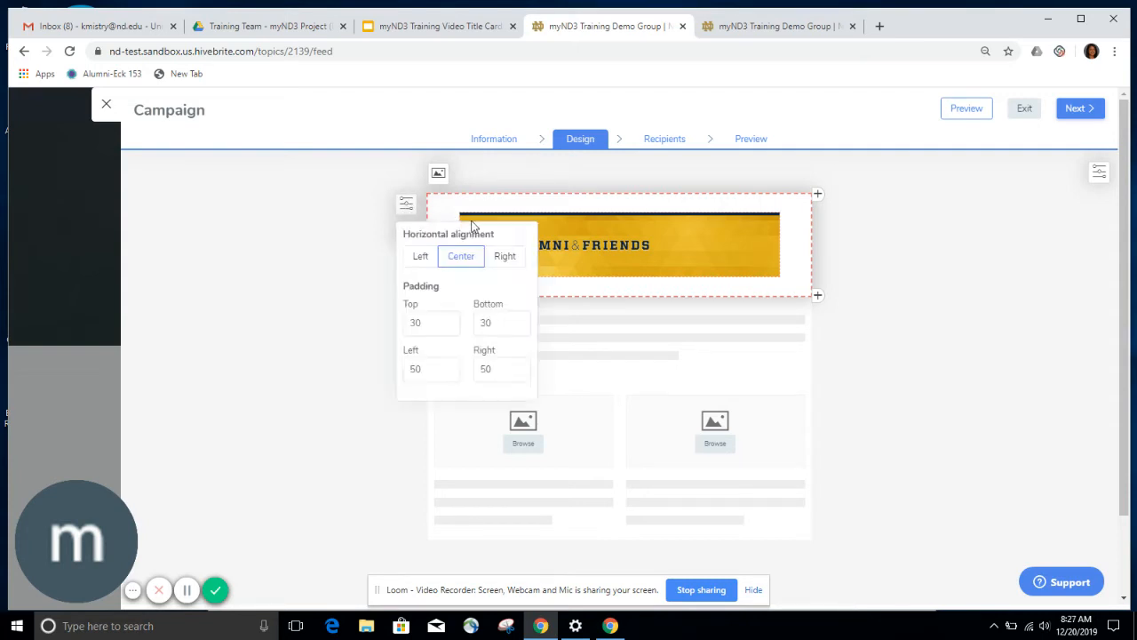
{"action": "left_click_drag", "start_coordinate": [428, 322], "coordinate": [401, 325]}
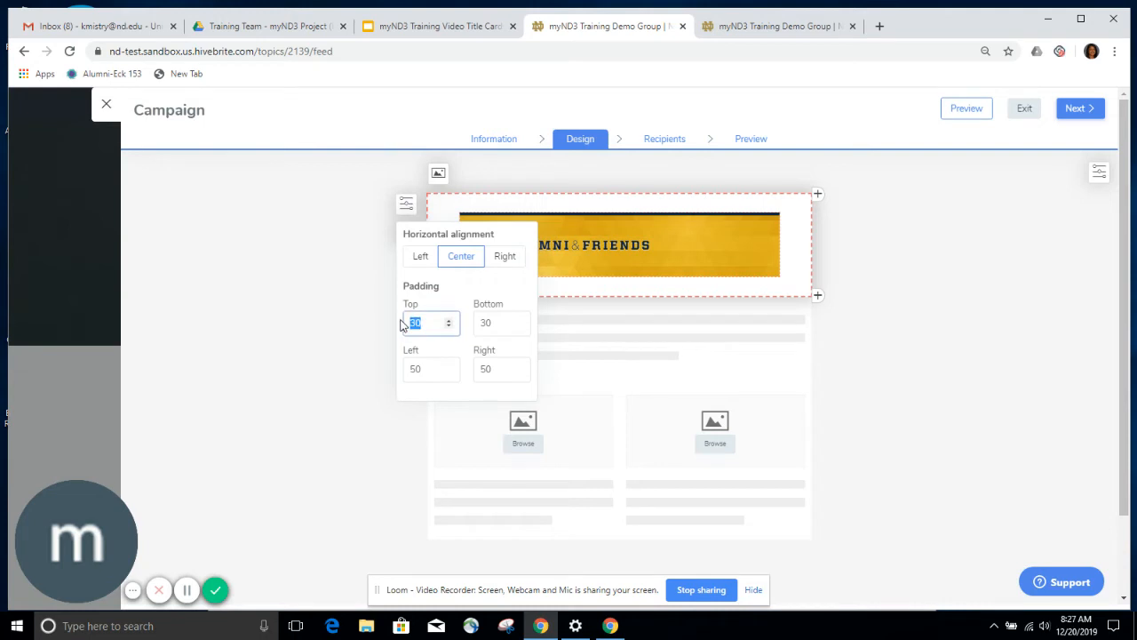
{"action": "type", "text": "0"}
{"action": "left_click_drag", "start_coordinate": [493, 322], "coordinate": [473, 326]}
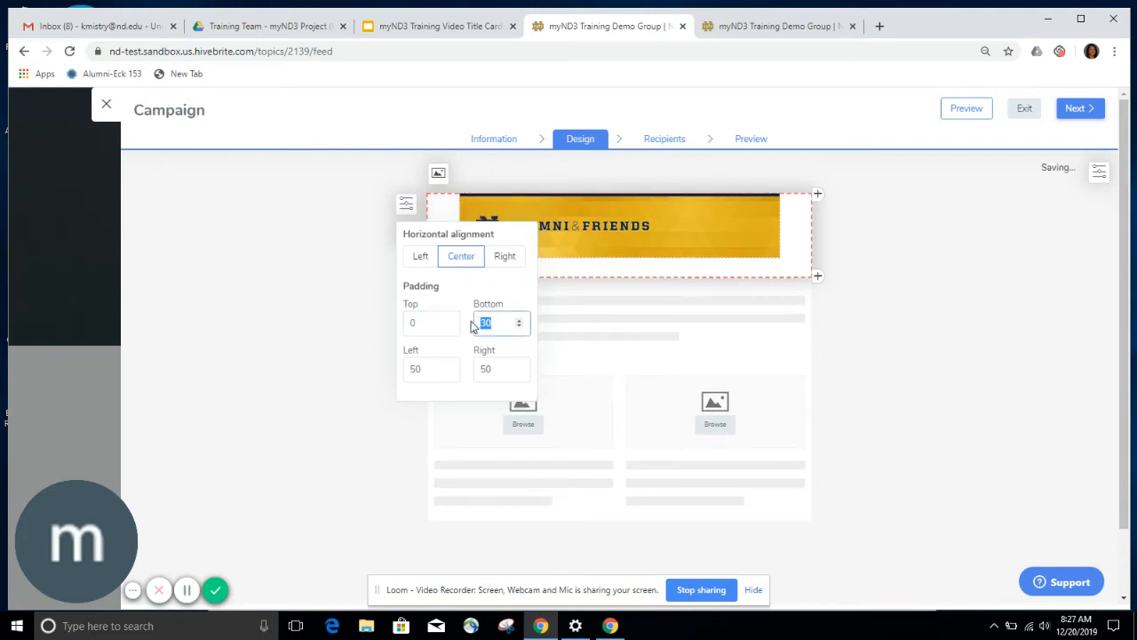
{"action": "type", "text": "0"}
{"action": "left_click_drag", "start_coordinate": [432, 368], "coordinate": [391, 368]}
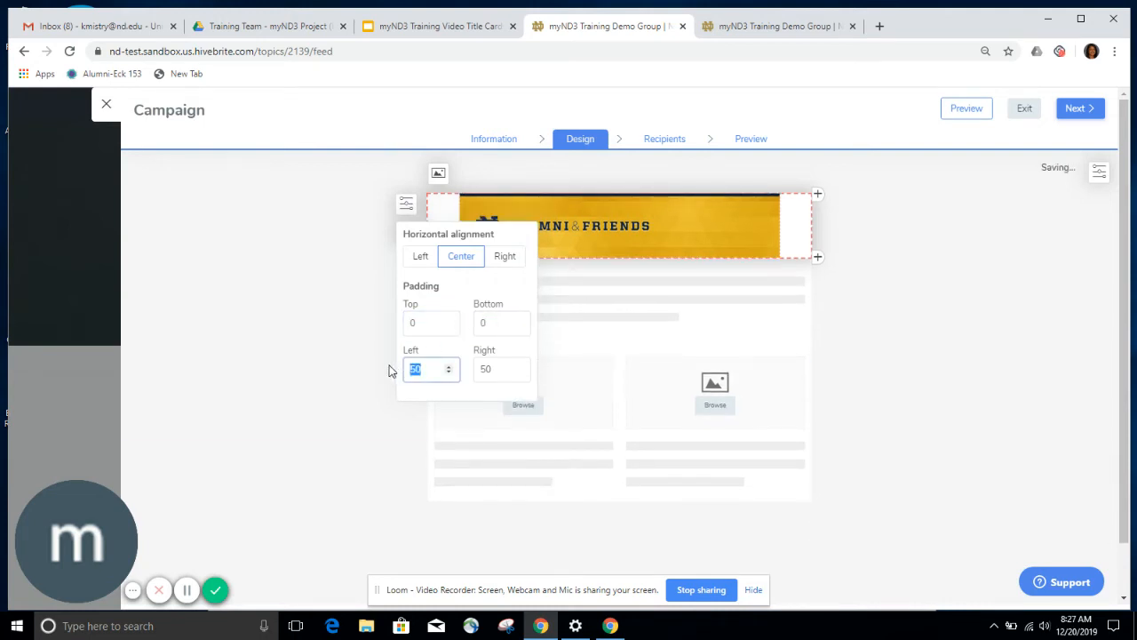
{"action": "type", "text": "0"}
{"action": "left_click_drag", "start_coordinate": [495, 368], "coordinate": [455, 367]}
{"action": "type", "text": "0"}
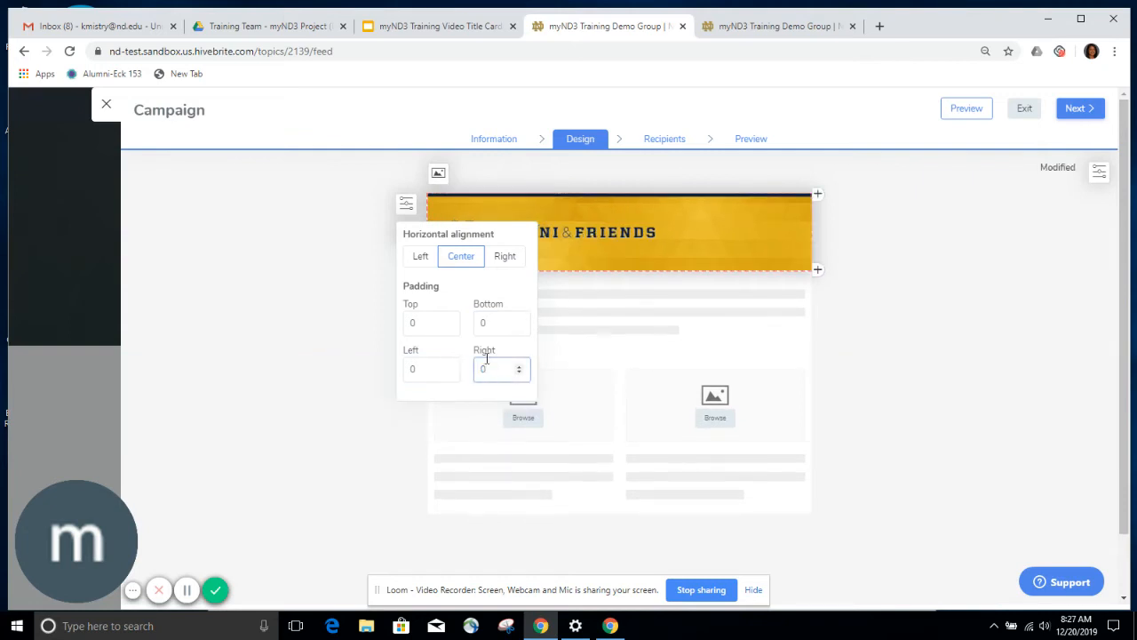
{"action": "left_click", "coordinate": [598, 342]}
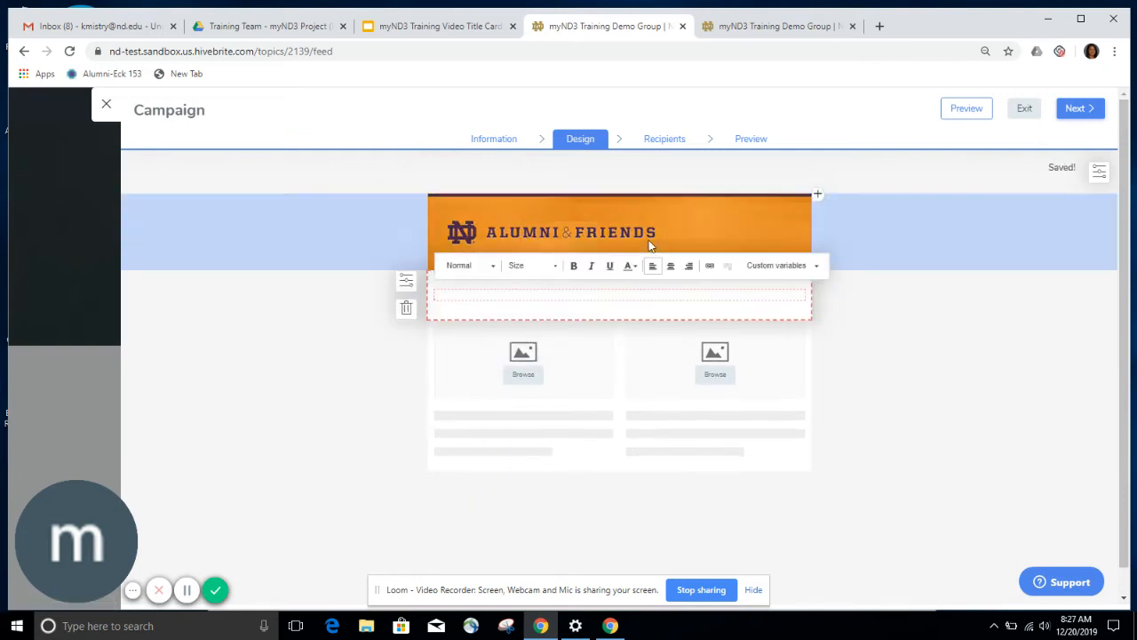
- Type 'Add text here' into the text block beneath the Alumni & Friends banner
{"action": "left_click", "coordinate": [589, 370]}
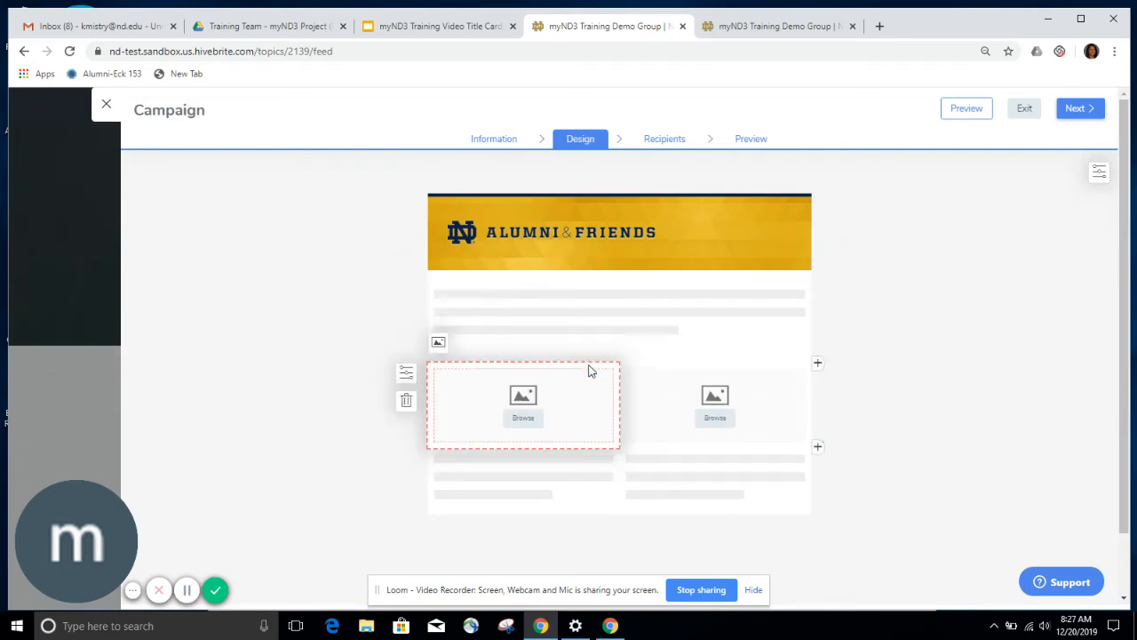
{"action": "left_click", "coordinate": [602, 299]}
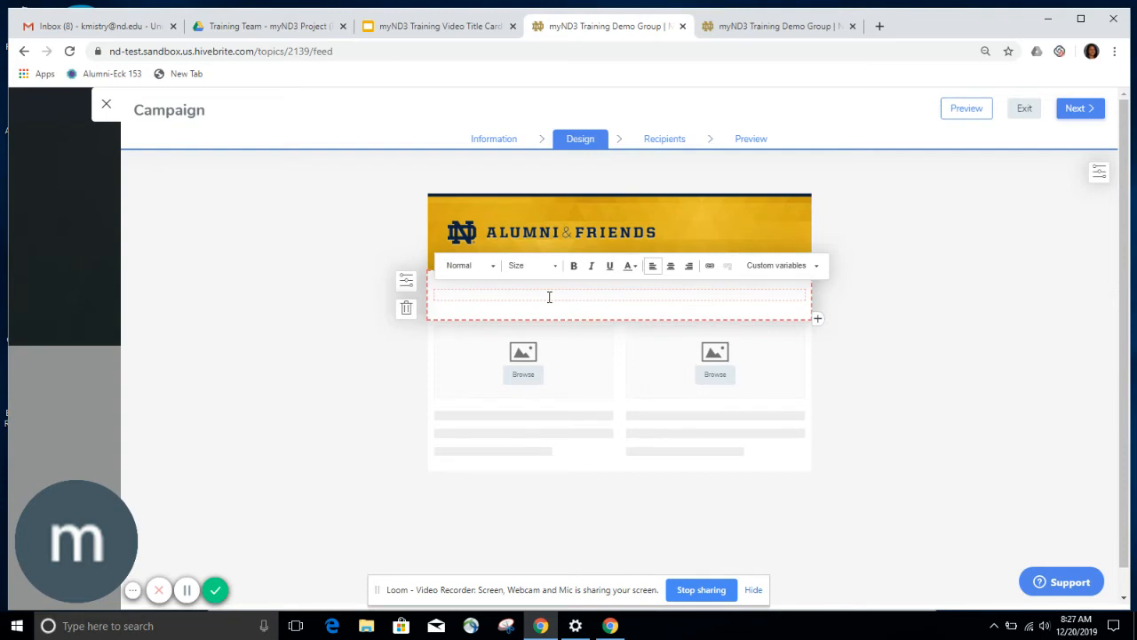
{"action": "type", "text": "Add text here."}
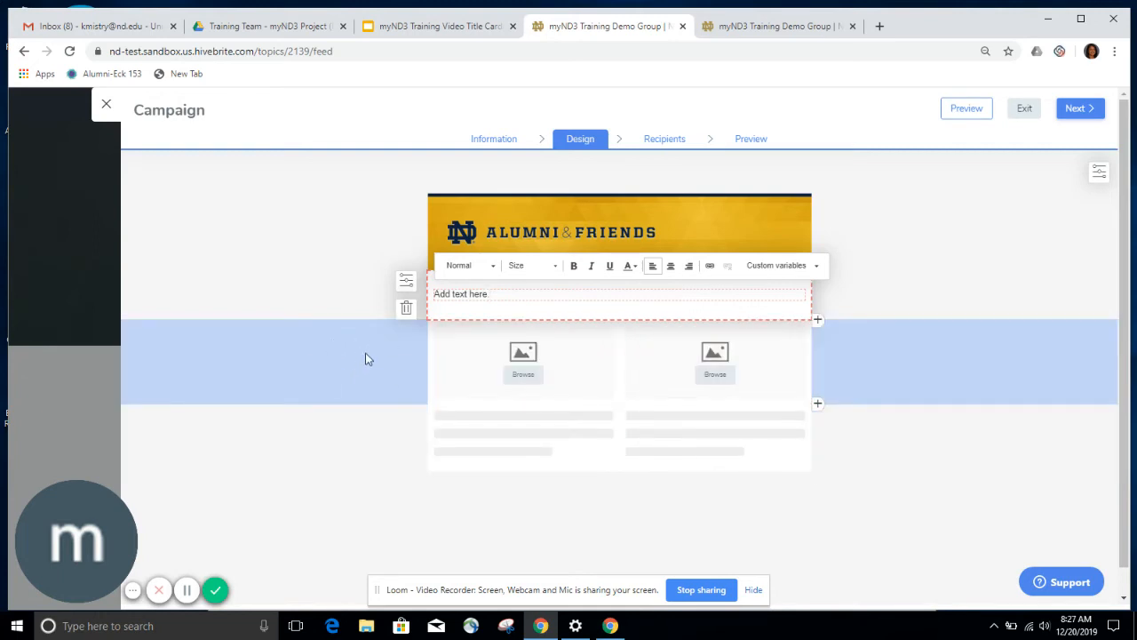
{"action": "left_click", "coordinate": [338, 359]}
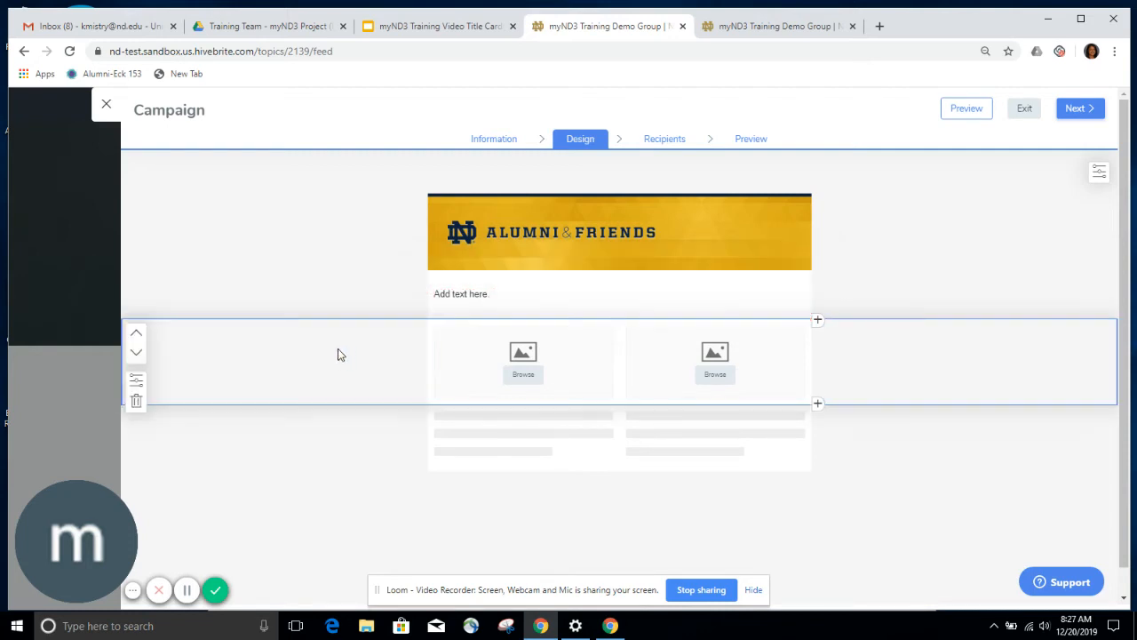
- Delete the two-column image row and the leftover text row, confirming each deletion
{"action": "left_click", "coordinate": [137, 404]}
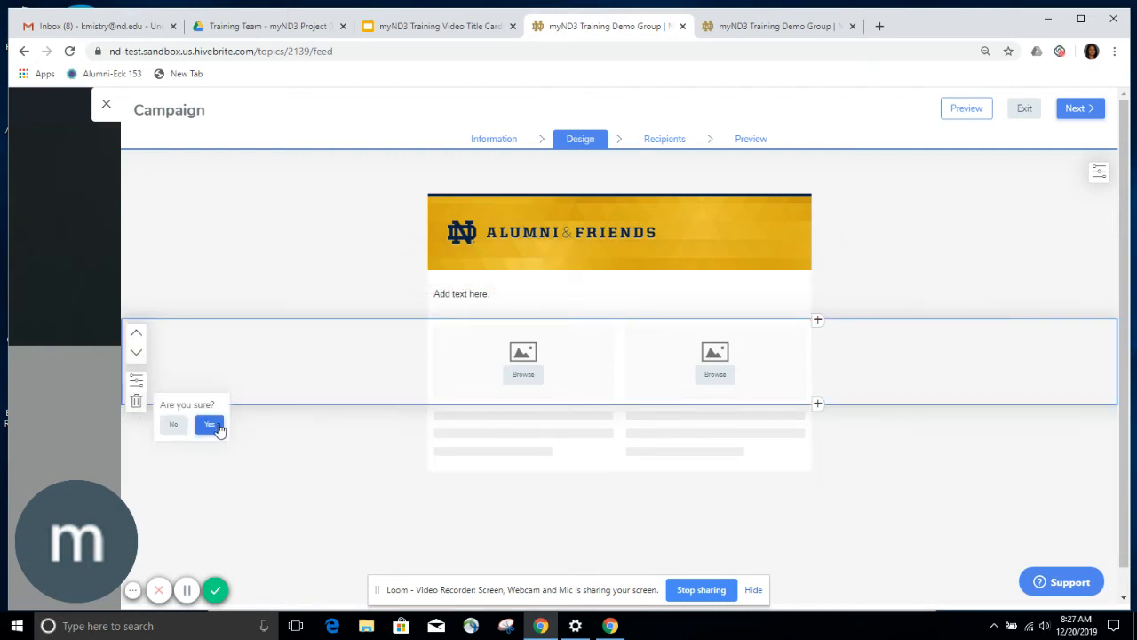
{"action": "left_click", "coordinate": [212, 426]}
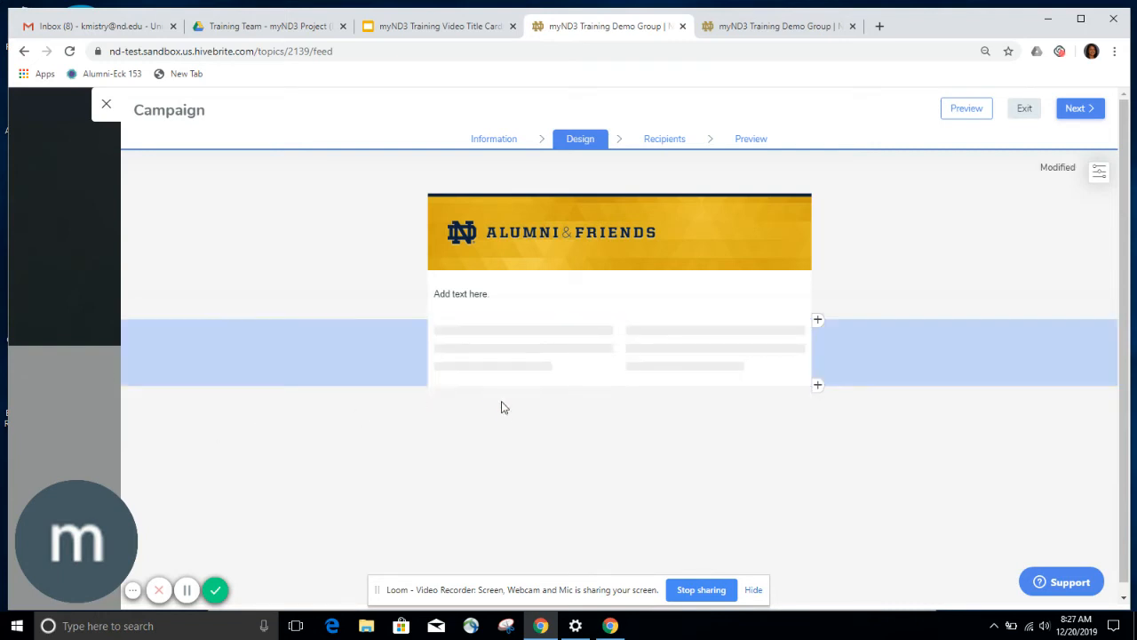
{"action": "left_click", "coordinate": [280, 368]}
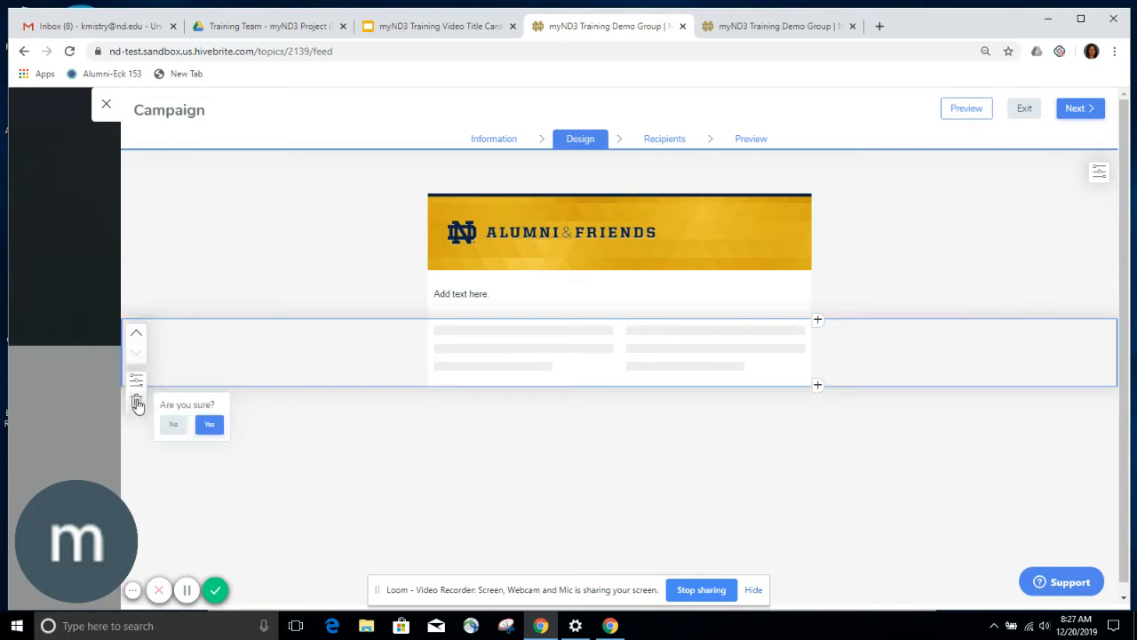
{"action": "left_click", "coordinate": [210, 425]}
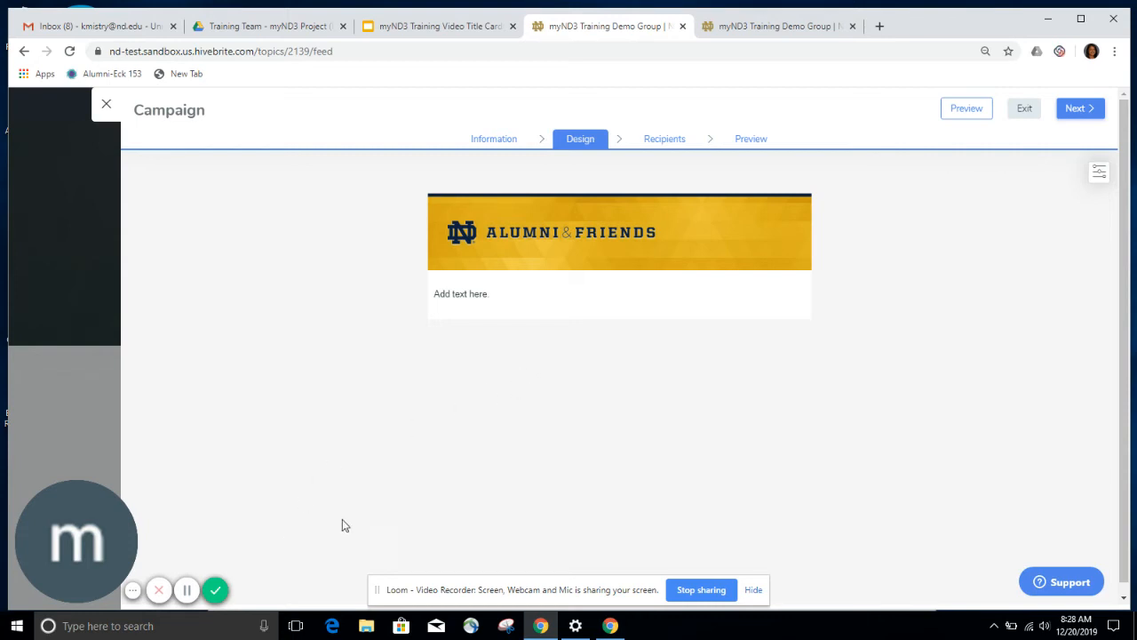
- Advance past the Design and Recipients steps to the campaign Preview
{"action": "left_click", "coordinate": [1081, 117]}
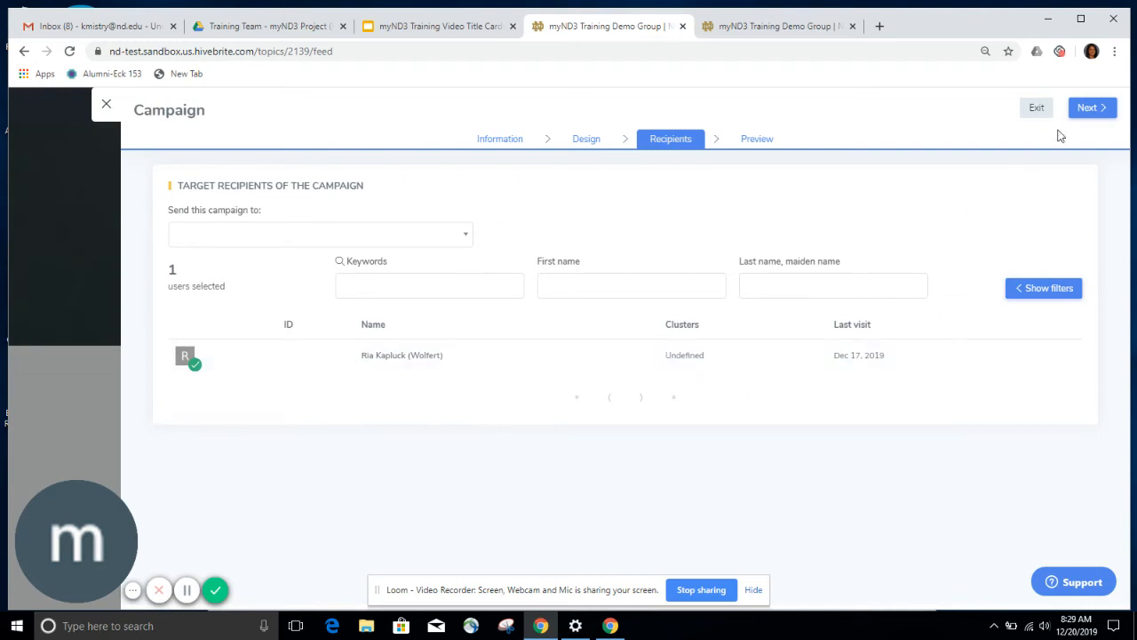
{"action": "left_click", "coordinate": [1091, 114]}
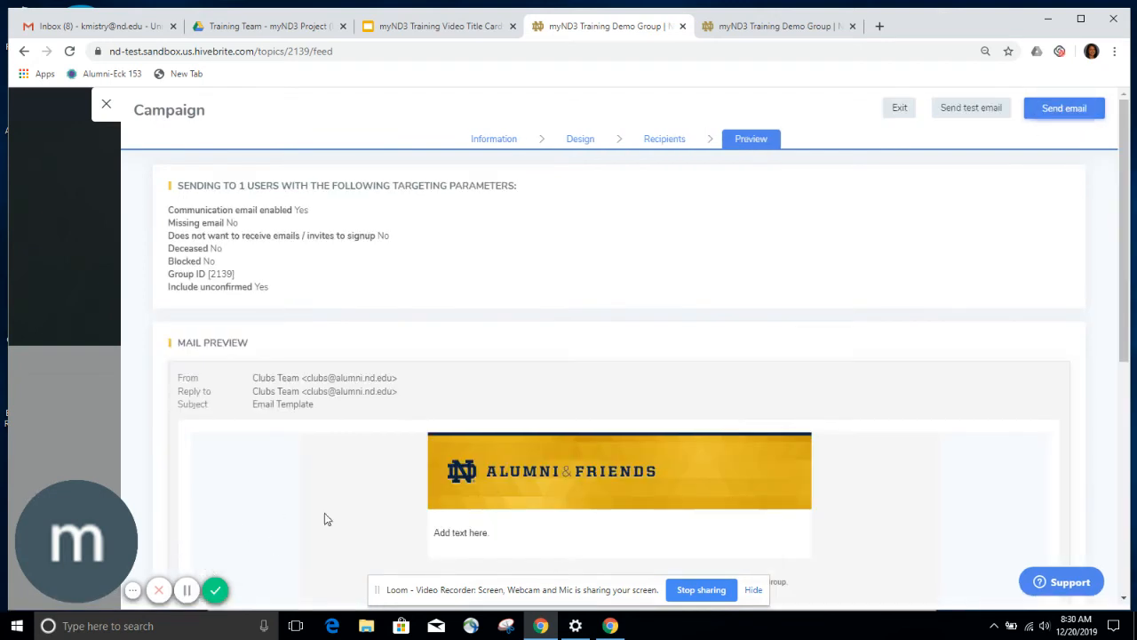
- Look over the mail preview and choose Send email
{"action": "scroll", "coordinate": [918, 338], "scroll_direction": "down", "scroll_amount": 2}
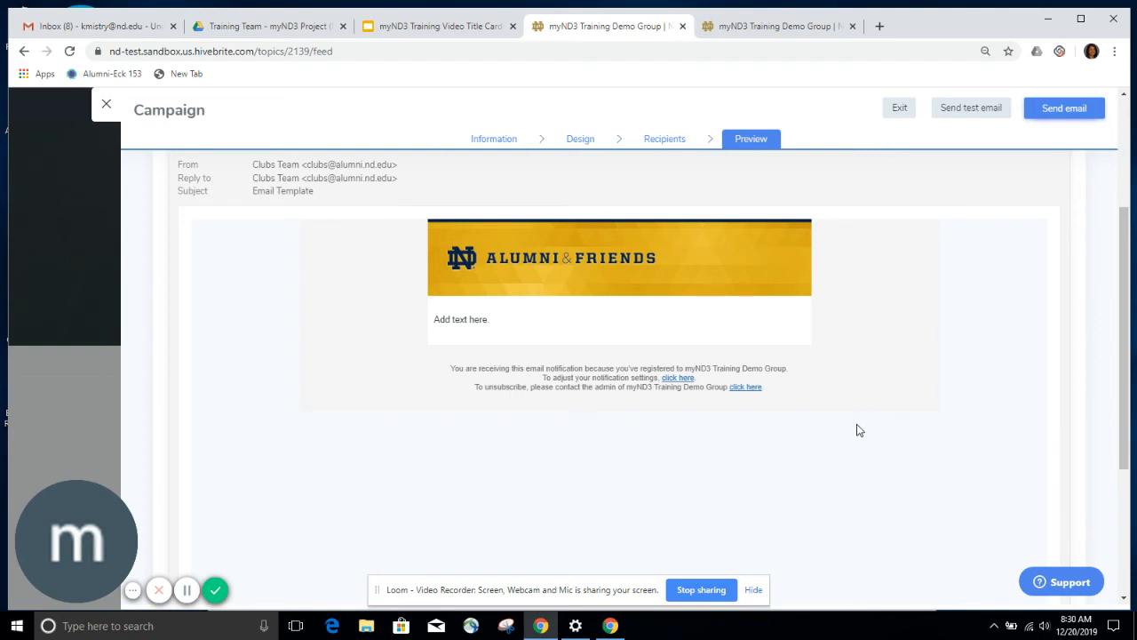
{"action": "scroll", "coordinate": [856, 429], "scroll_direction": "up", "scroll_amount": 1}
{"action": "scroll", "coordinate": [886, 439], "scroll_direction": "up", "scroll_amount": 1}
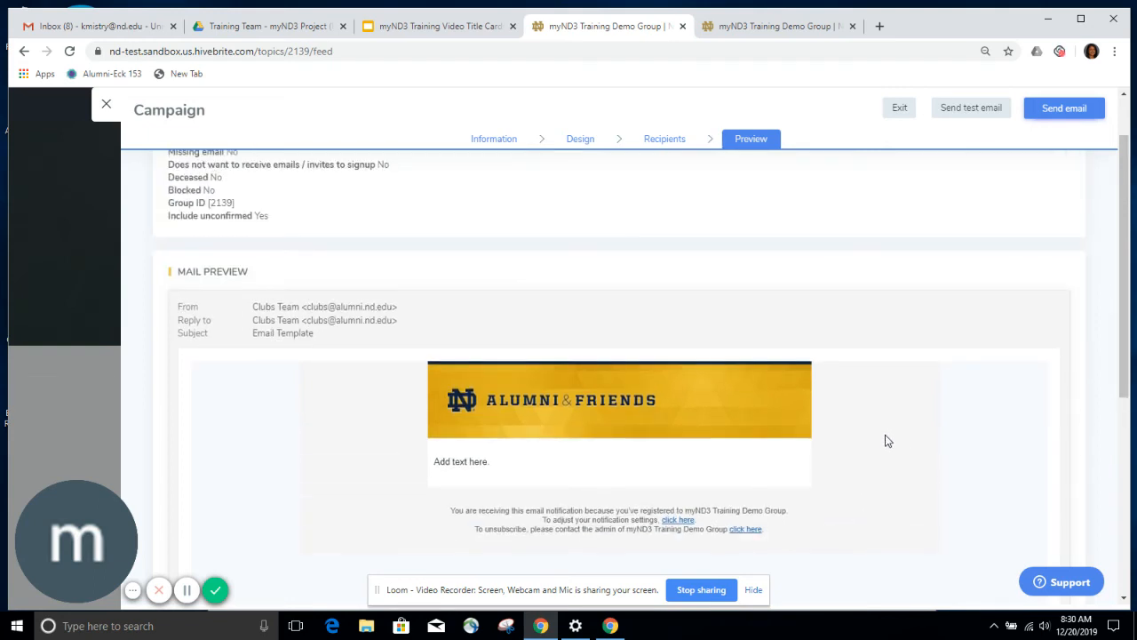
{"action": "left_click", "coordinate": [1057, 117]}
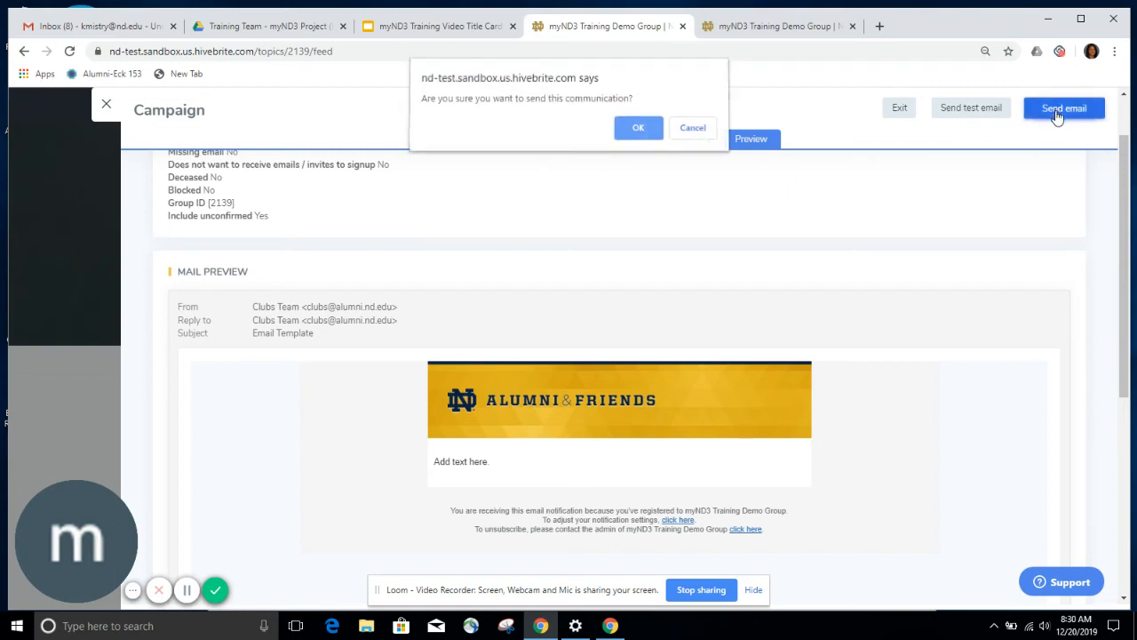
- Confirm sending Email Template, then open Email Template (copy) for editing from Campaigns
{"action": "left_click", "coordinate": [650, 139]}
{"action": "left_click", "coordinate": [190, 592]}
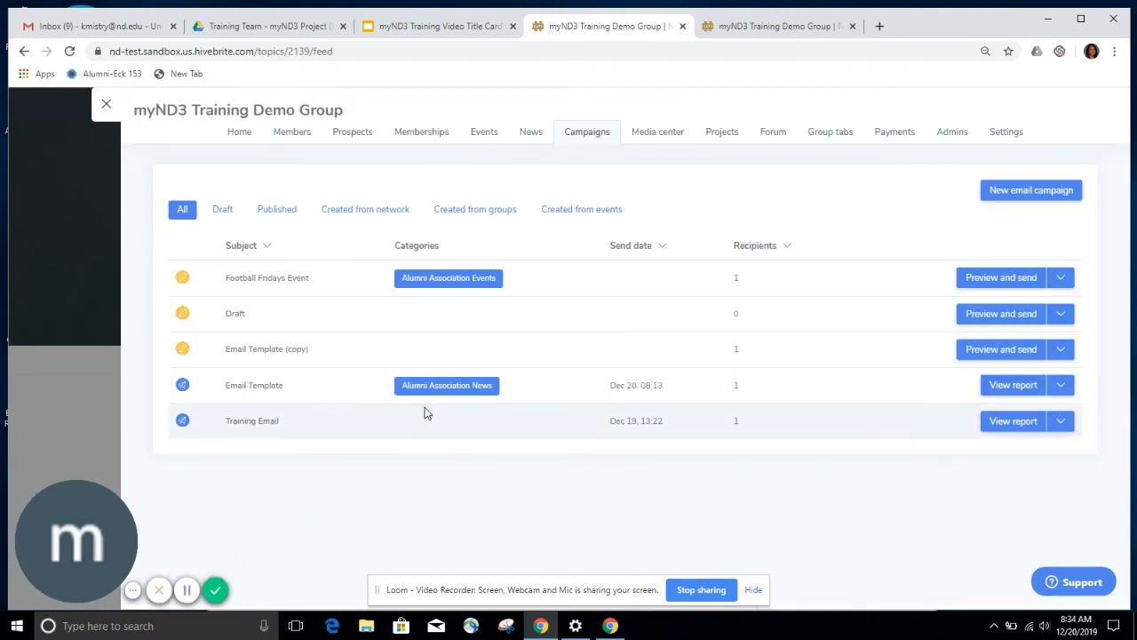
{"action": "left_click", "coordinate": [1059, 388]}
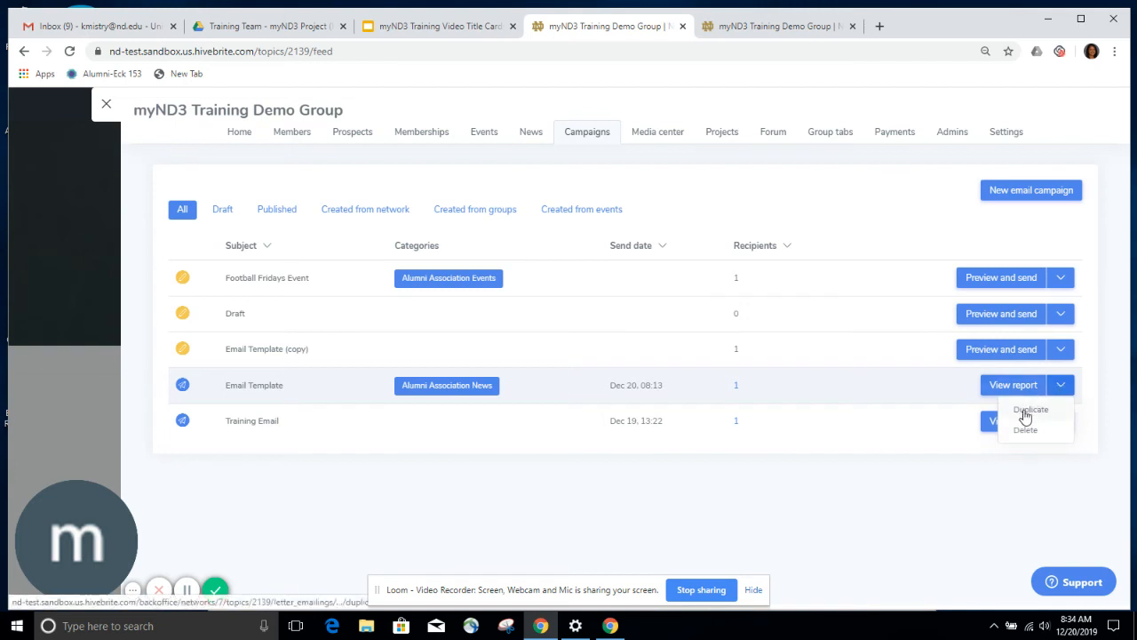
{"action": "left_click", "coordinate": [189, 593]}
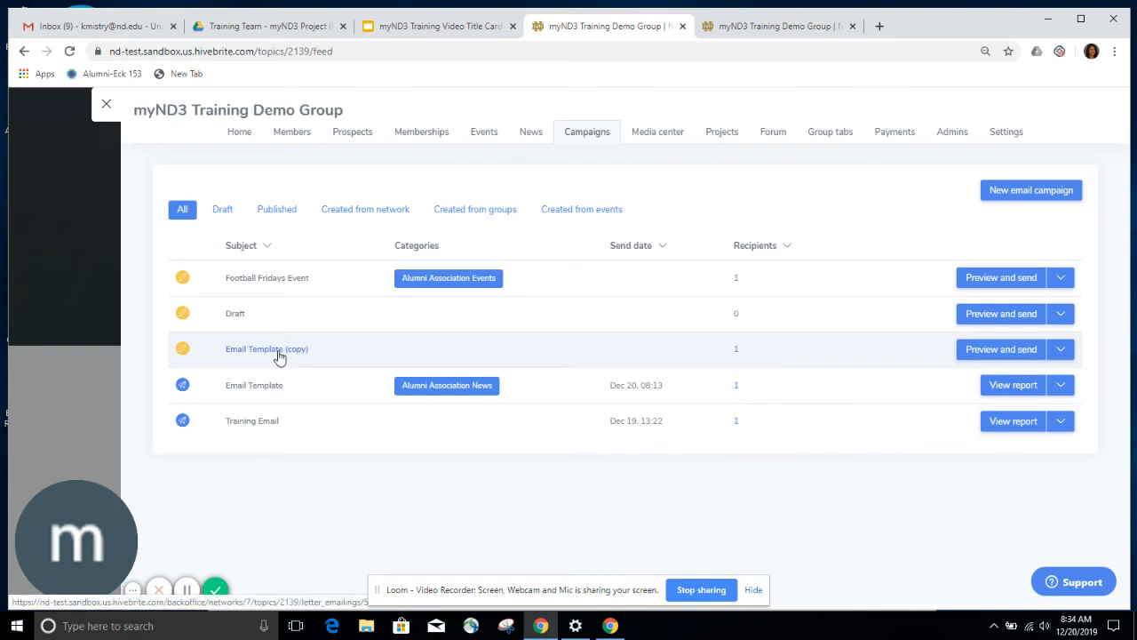
{"action": "left_click", "coordinate": [1059, 352]}
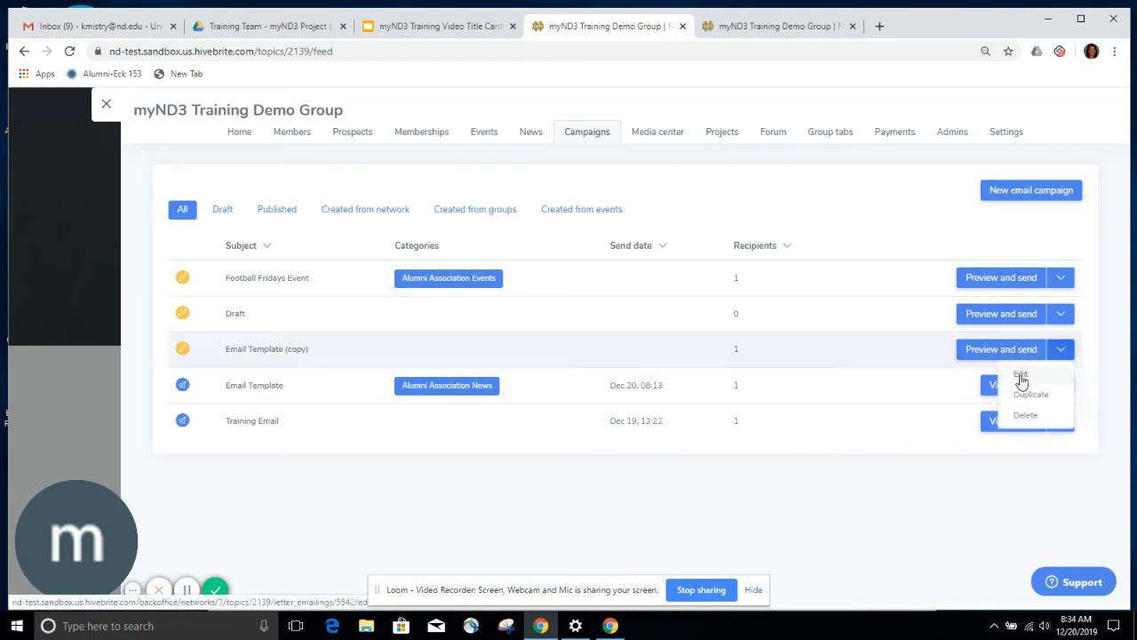
{"action": "left_click", "coordinate": [1021, 373]}
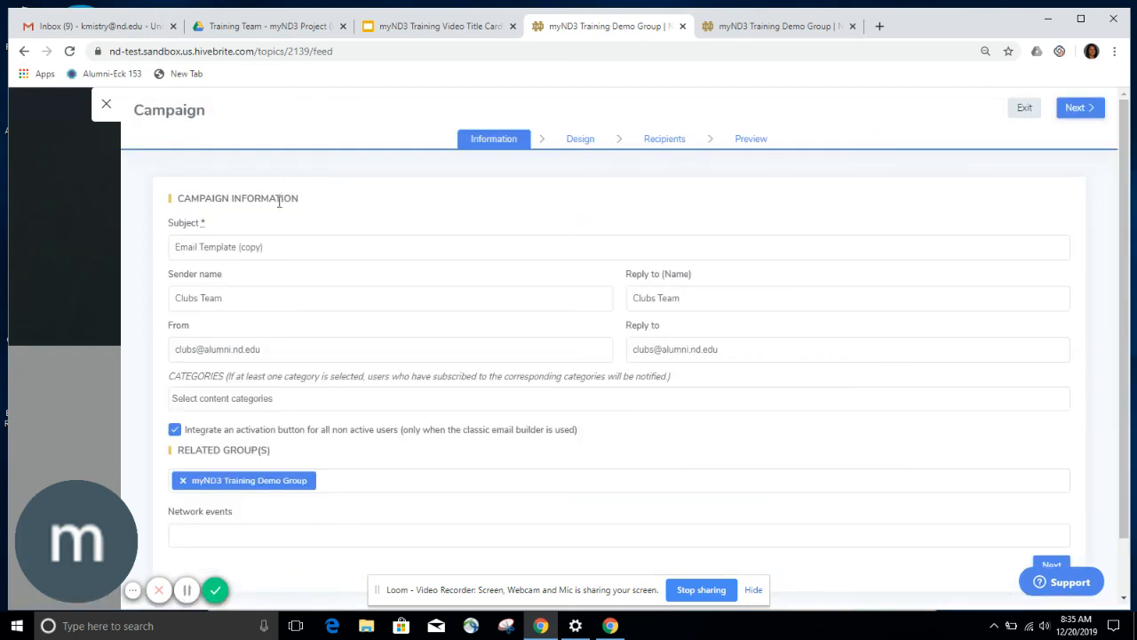
- Retitle the copy 'Welcome Evnet', add the Alumni Association Events category, and proceed to Design
{"action": "left_click_drag", "start_coordinate": [274, 246], "coordinate": [162, 248]}
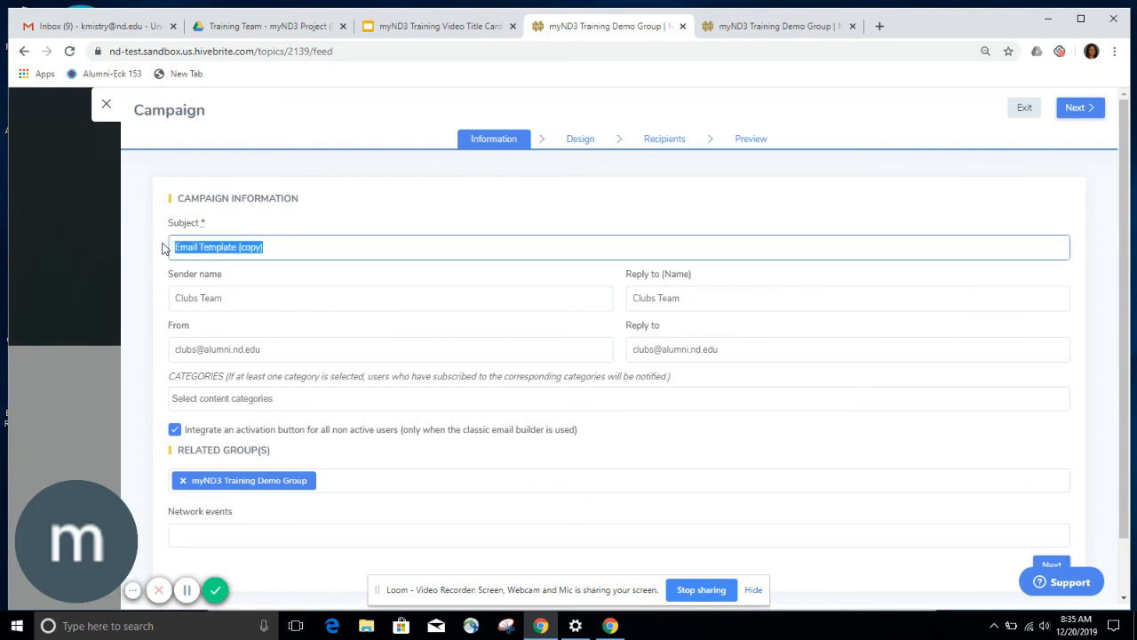
{"action": "type", "text": "Welcome E"}
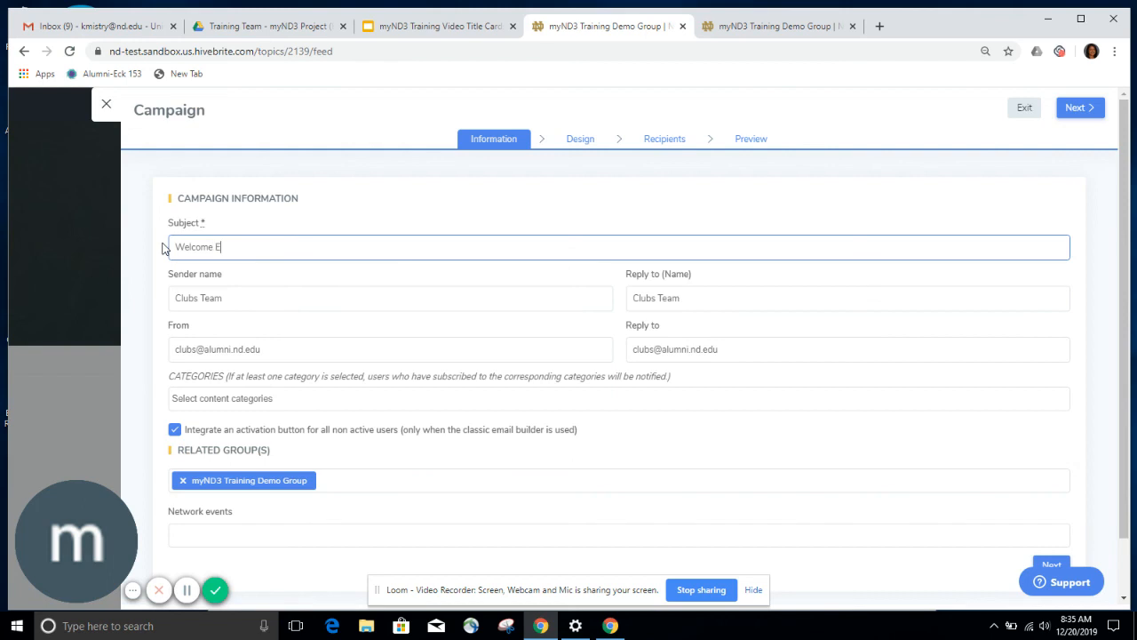
{"action": "type", "text": "vnetr"}
{"action": "left_click", "coordinate": [218, 402]}
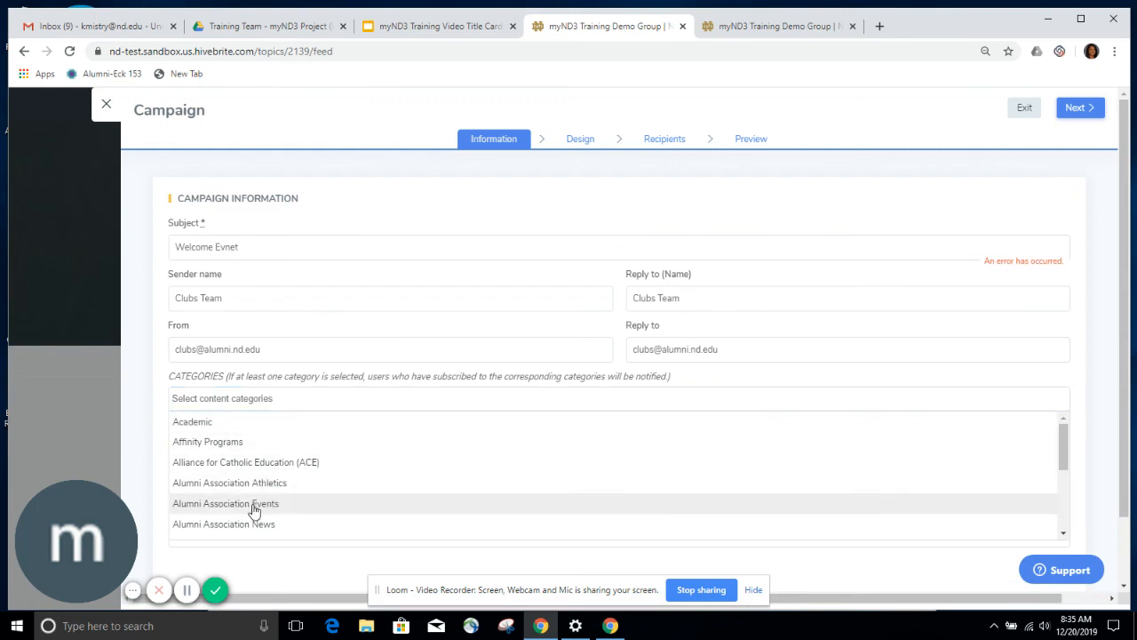
{"action": "left_click", "coordinate": [253, 510]}
{"action": "scroll", "coordinate": [994, 541], "scroll_direction": "down", "scroll_amount": 2}
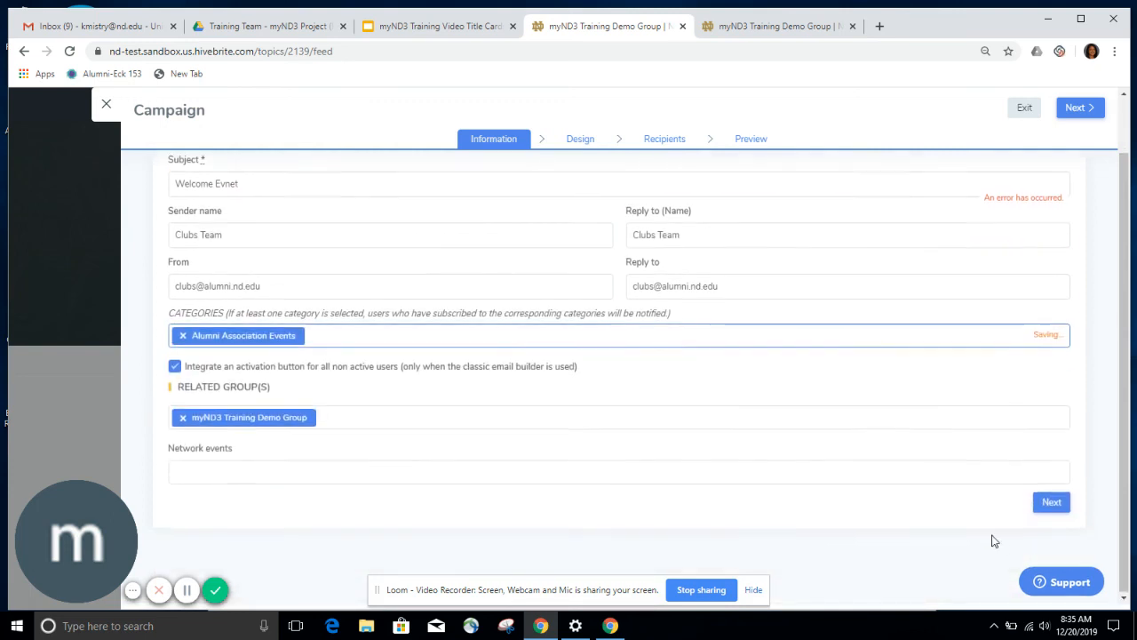
{"action": "left_click", "coordinate": [1049, 503]}
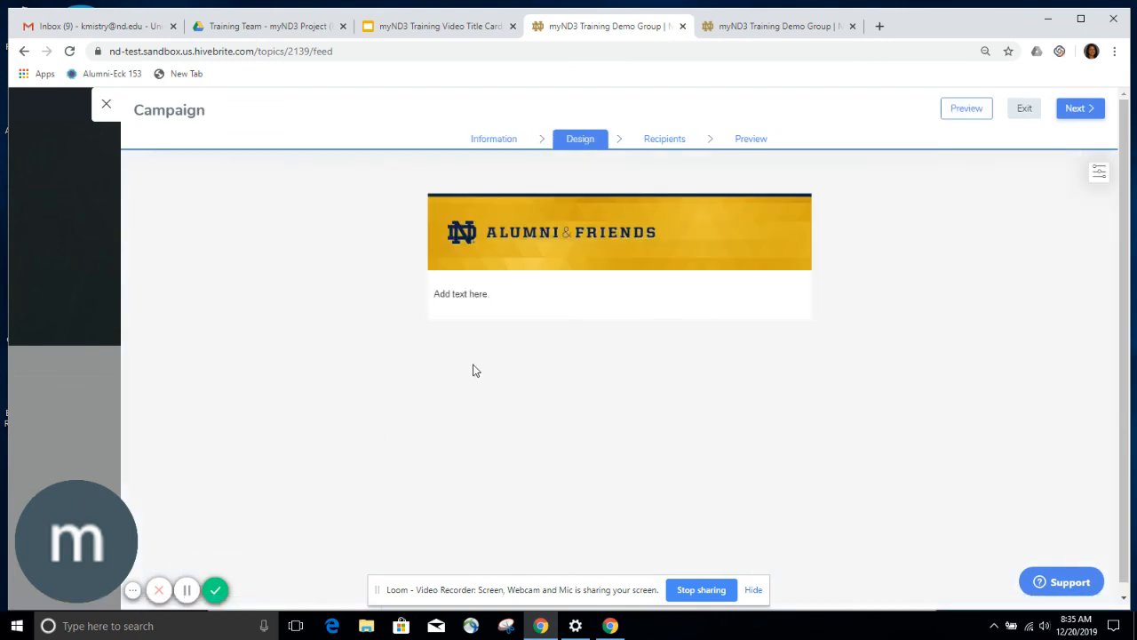
- Replace the 'Add text here' placeholder with 'Please come to our event.' and proceed to Recipients
{"action": "left_click", "coordinate": [492, 294]}
{"action": "left_click_drag", "start_coordinate": [492, 294], "coordinate": [431, 300]}
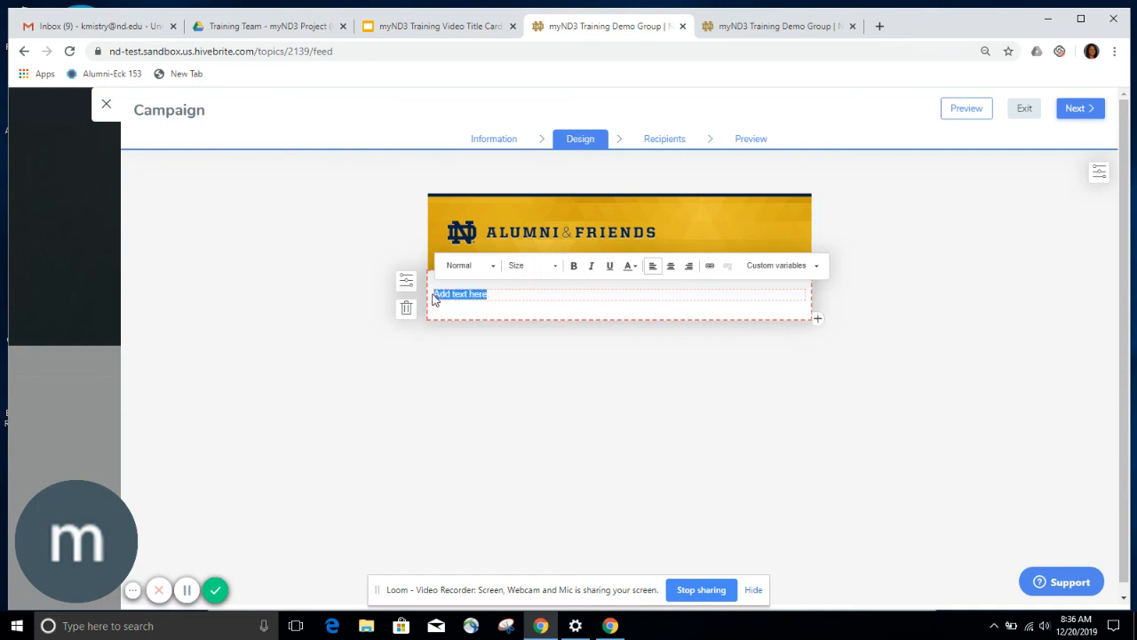
{"action": "type", "text": "Plea"}
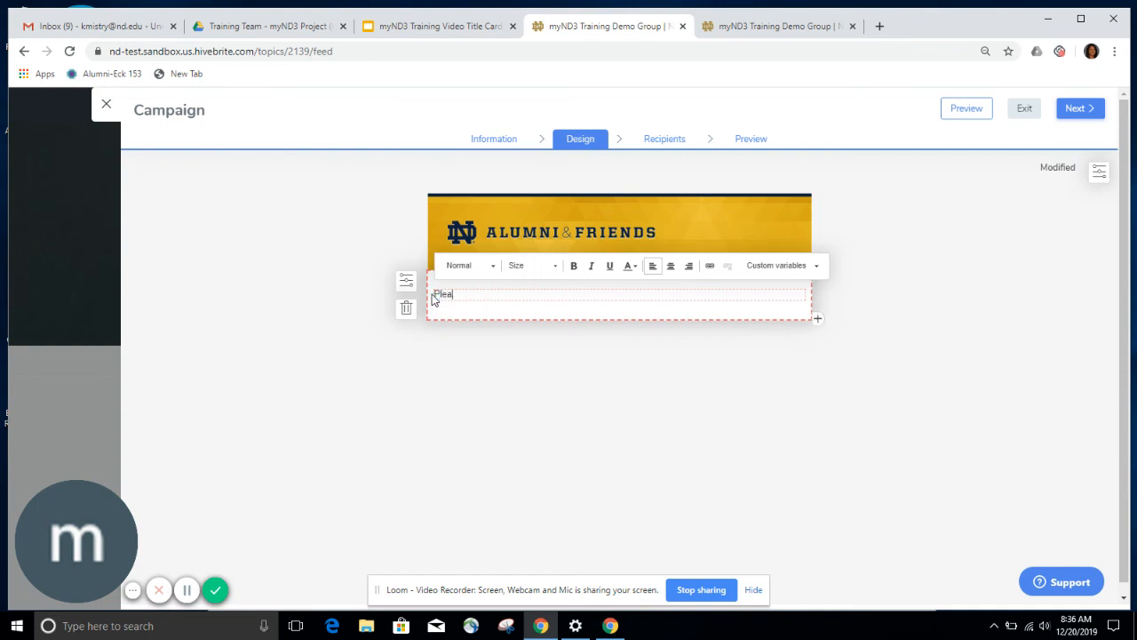
{"action": "type", "text": "se come to ou"}
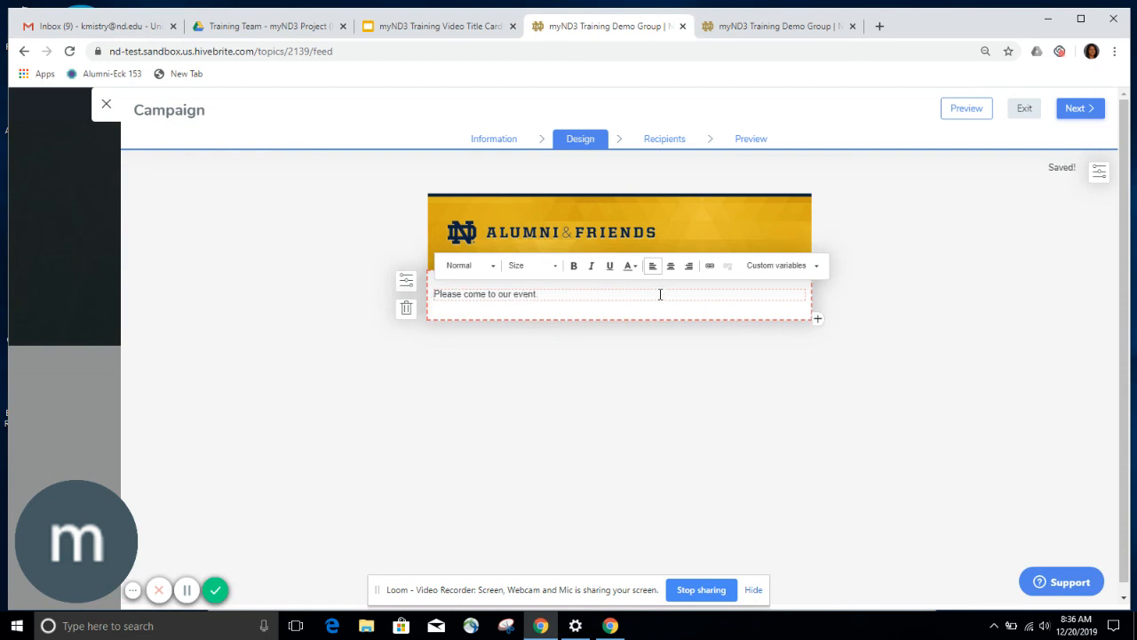
{"action": "type", "text": "r event."}
{"action": "left_click", "coordinate": [1078, 117]}
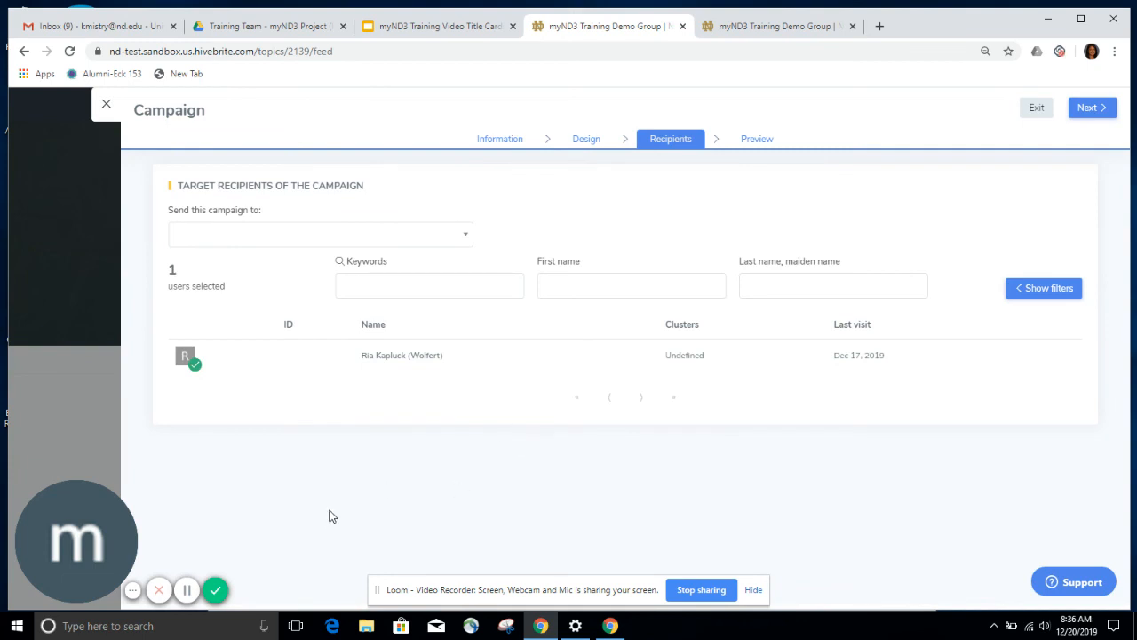
- Review the Welcome Evnet copy's preview with 1 recipient, then request sending it
{"action": "left_click", "coordinate": [187, 591]}
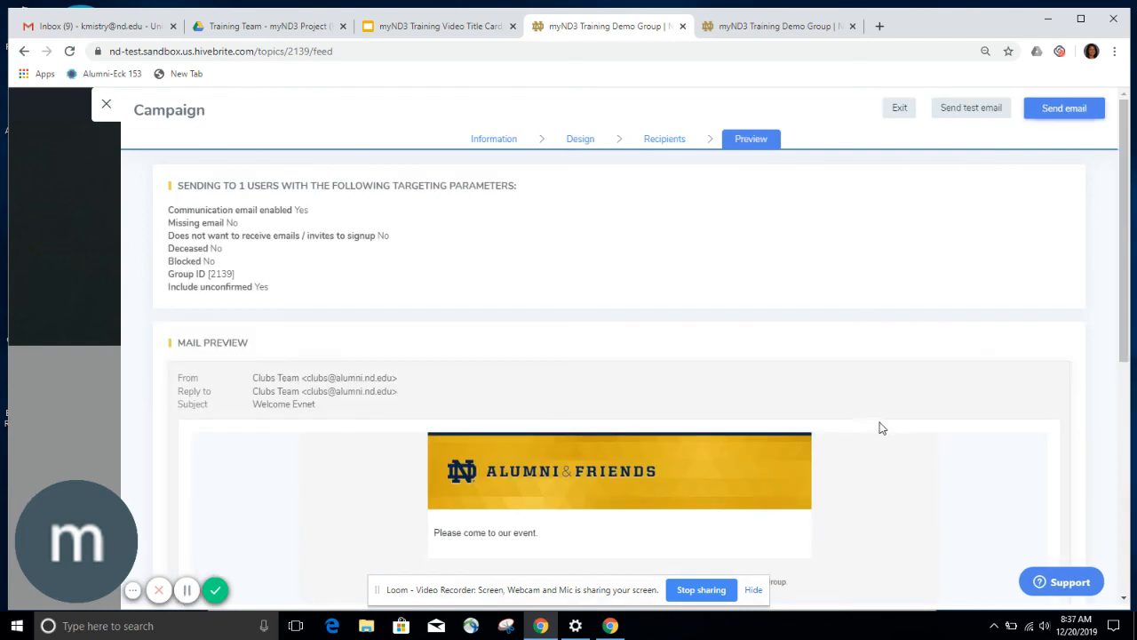
{"action": "scroll", "coordinate": [879, 430], "scroll_direction": "down", "scroll_amount": 2}
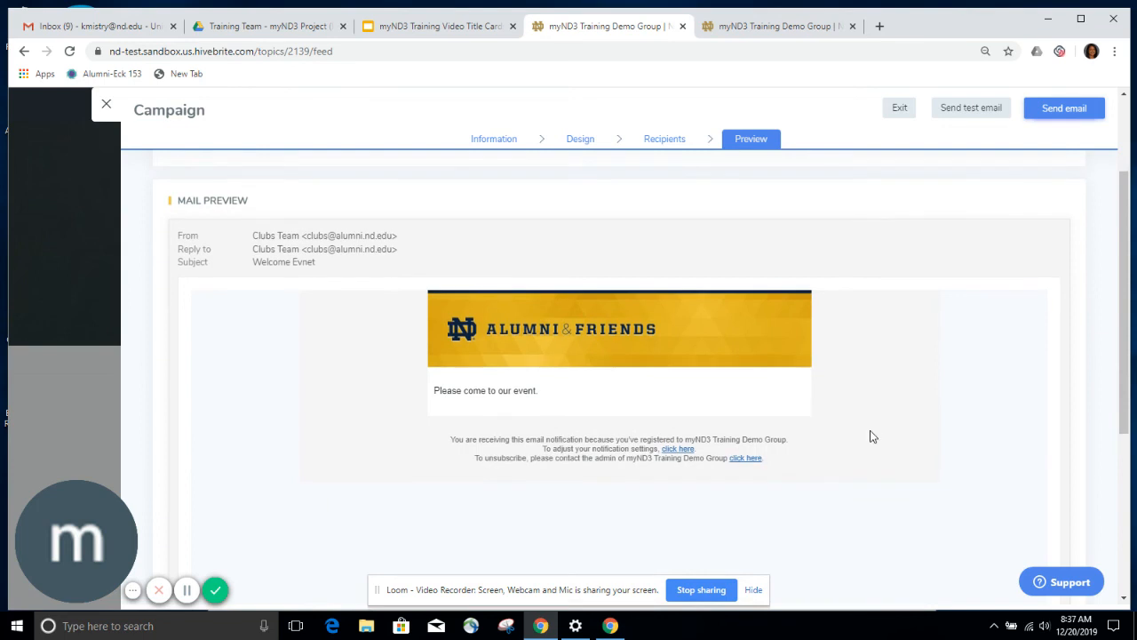
{"action": "scroll", "coordinate": [871, 435], "scroll_direction": "up", "scroll_amount": 1}
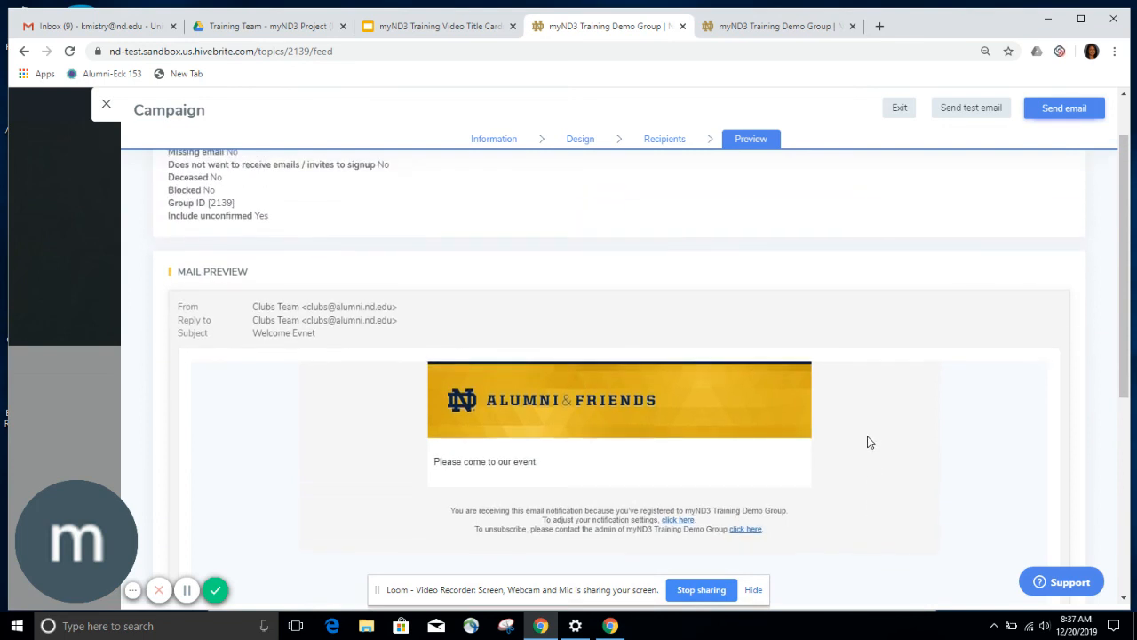
{"action": "left_click", "coordinate": [1065, 111]}
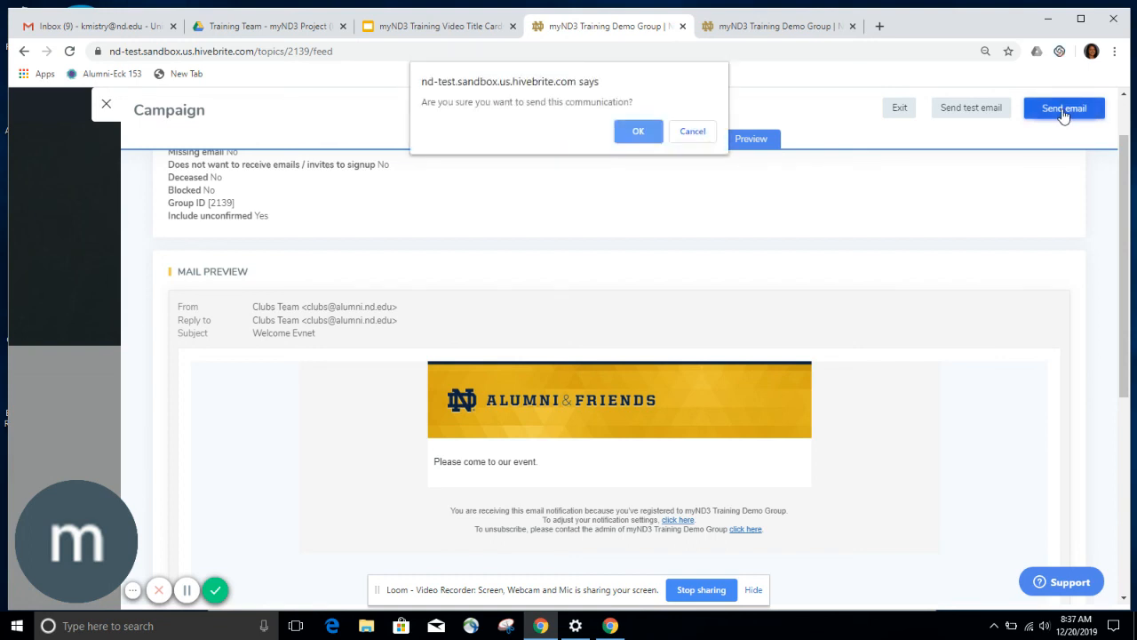